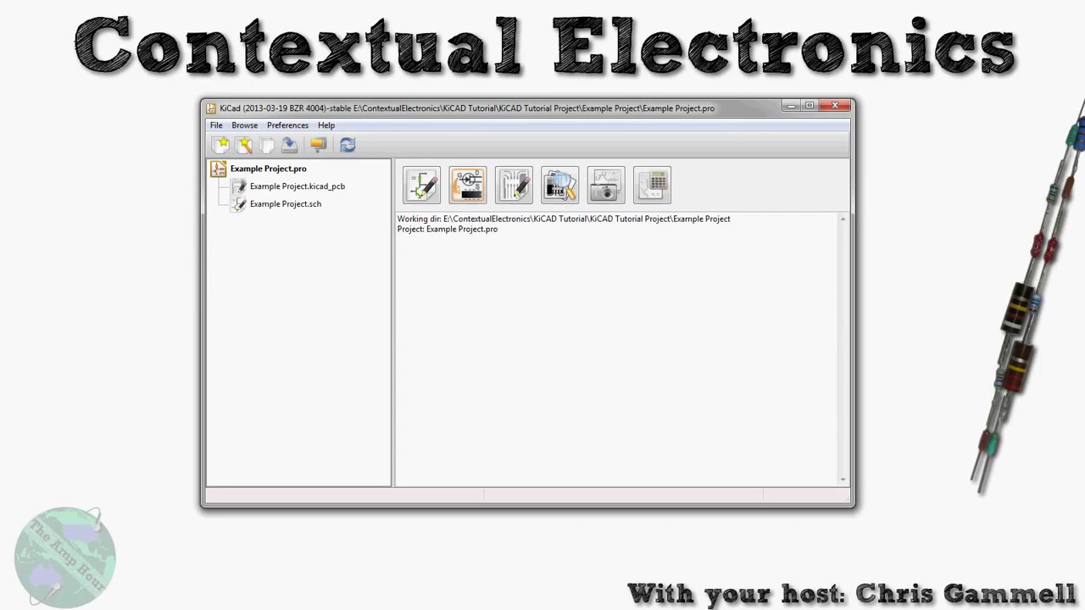
# Open the component library editor from the project's schematic and select device as the working library
pyautogui.click(418, 185)
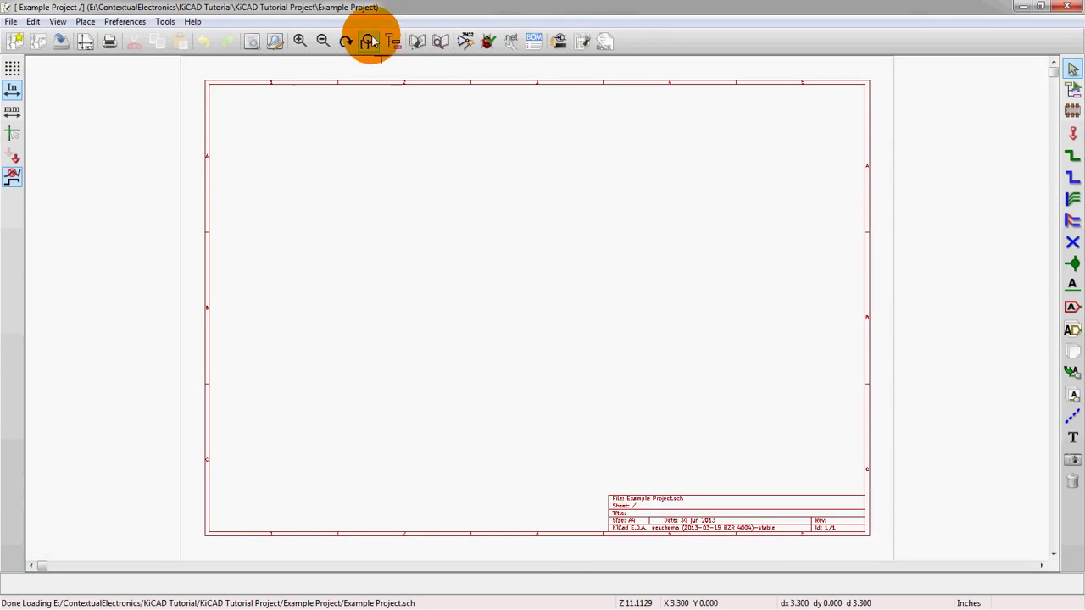
pyautogui.click(420, 44)
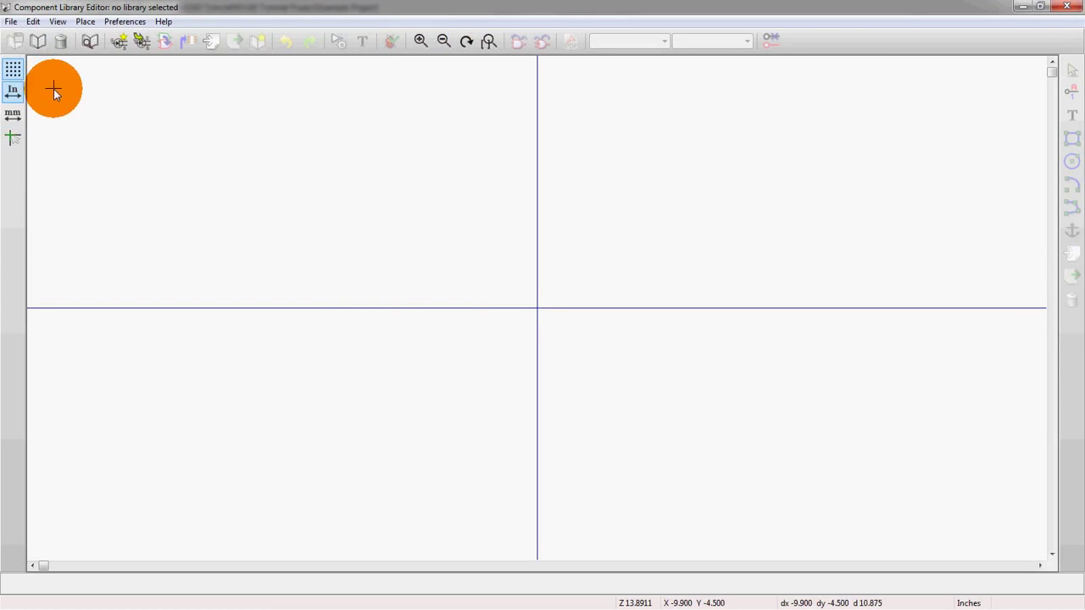
pyautogui.click(37, 40)
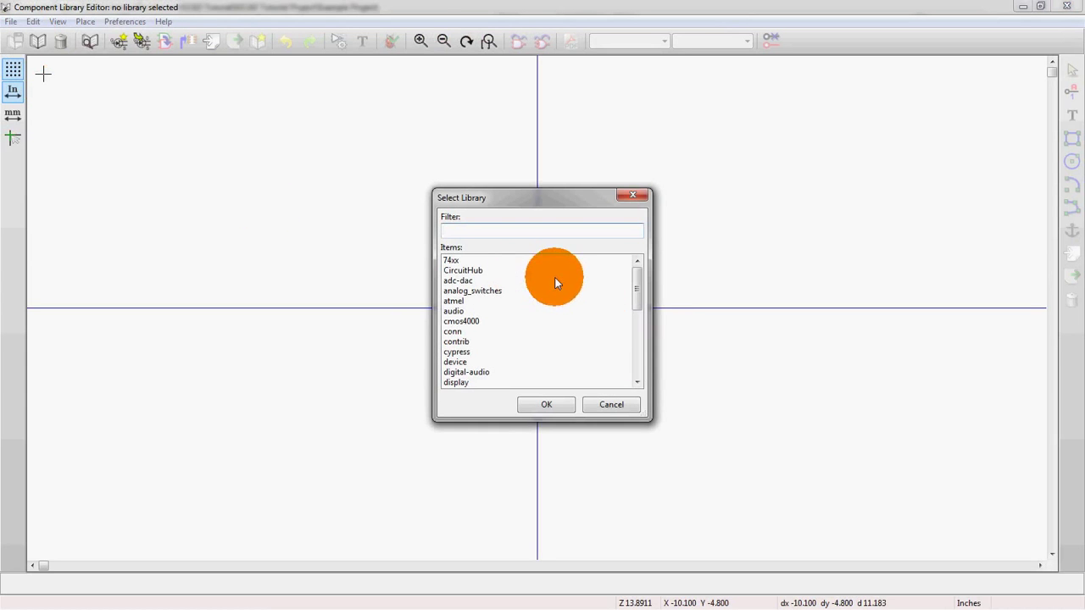
pyautogui.moveTo(646, 297); pyautogui.dragTo(586, 327)
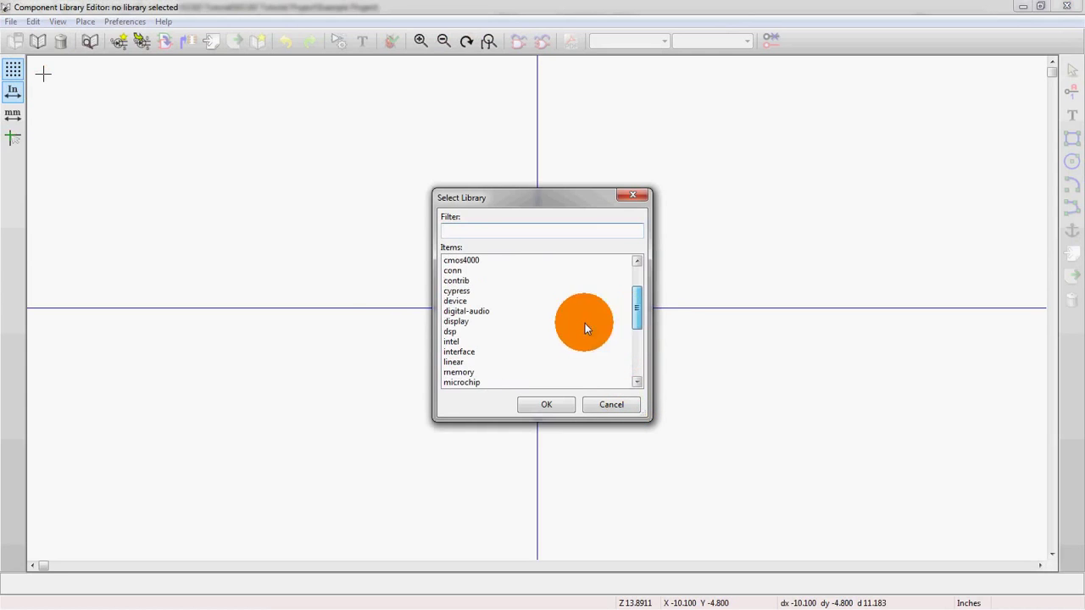
pyautogui.click(454, 303)
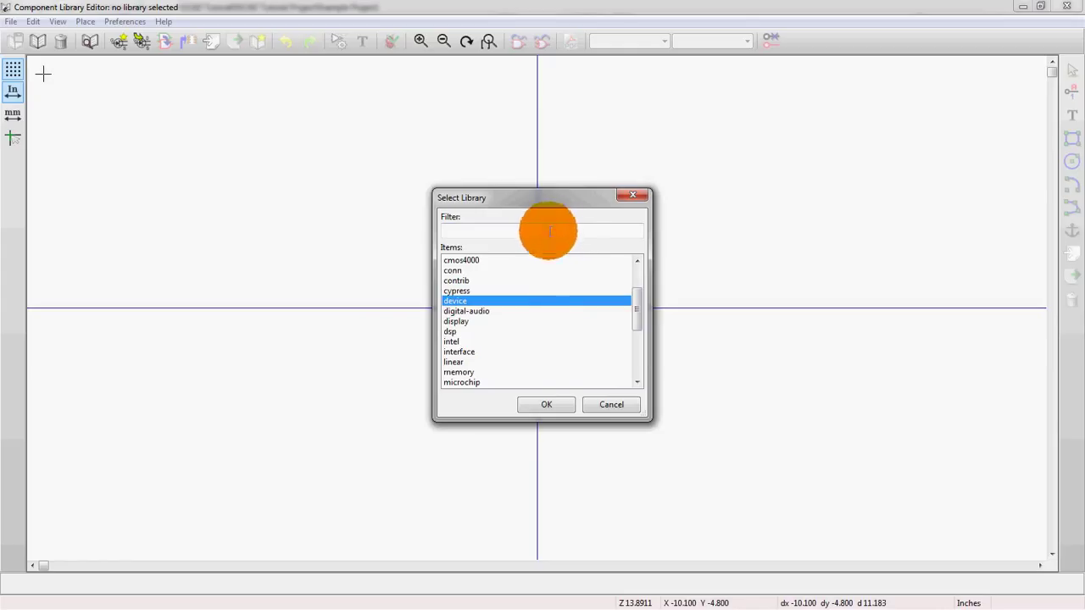
pyautogui.click(542, 407)
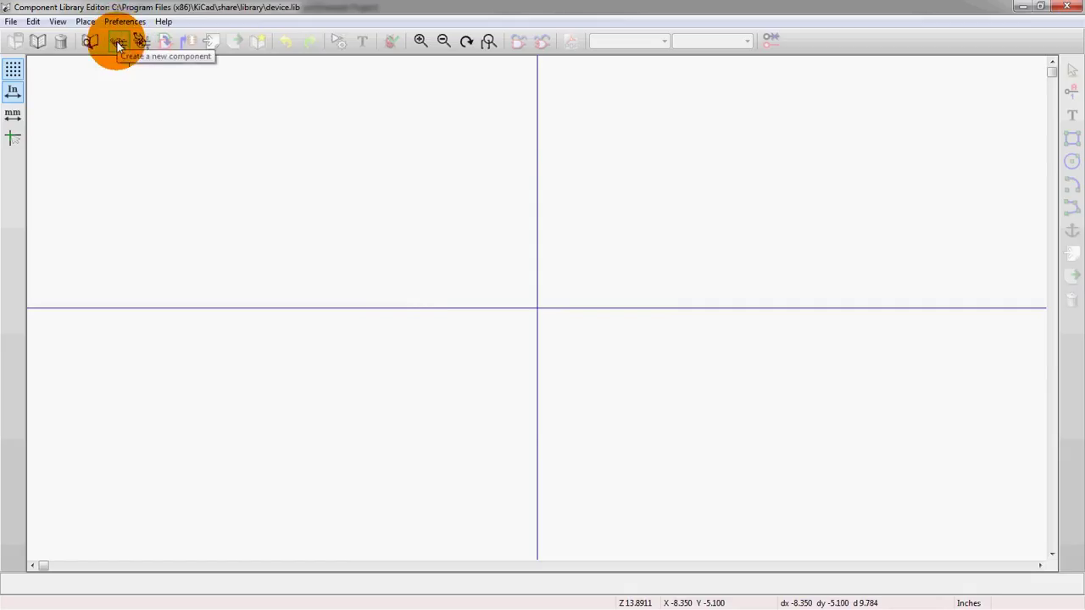
# Create a new component named Test, keeping reference designator U, one part per package and the default pin settings
pyautogui.click(117, 42)
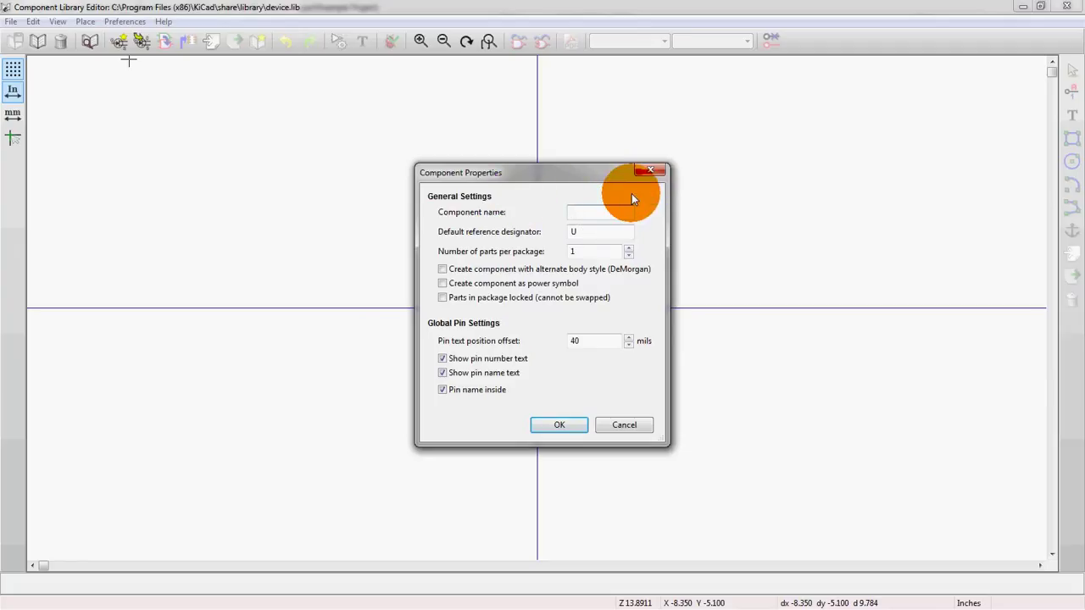
pyautogui.write('Test')
pyautogui.press('Tab')
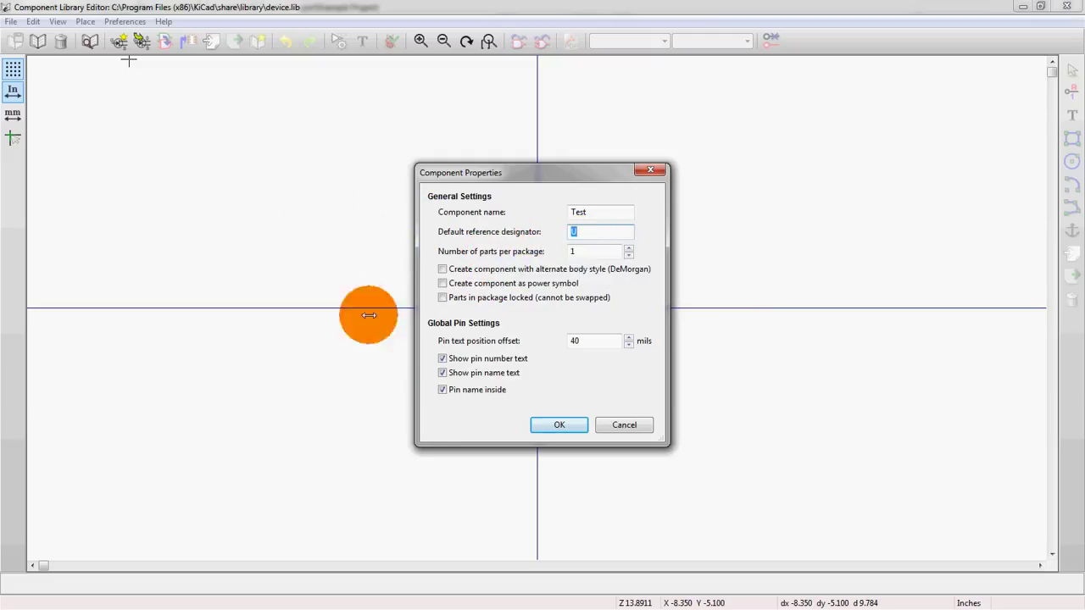
pyautogui.moveTo(464, 340)
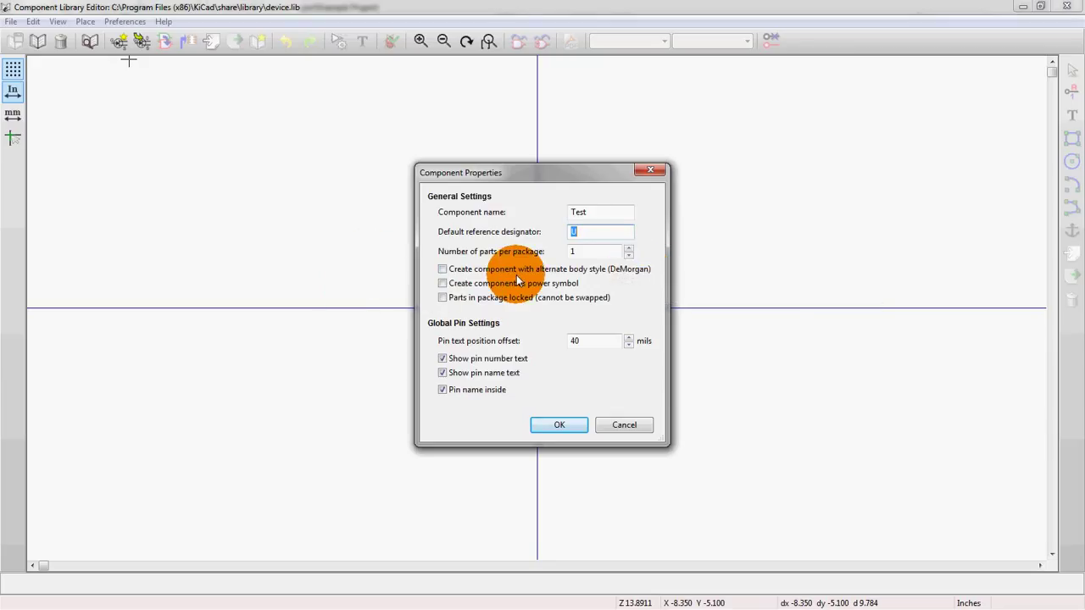
pyautogui.moveTo(505, 292)
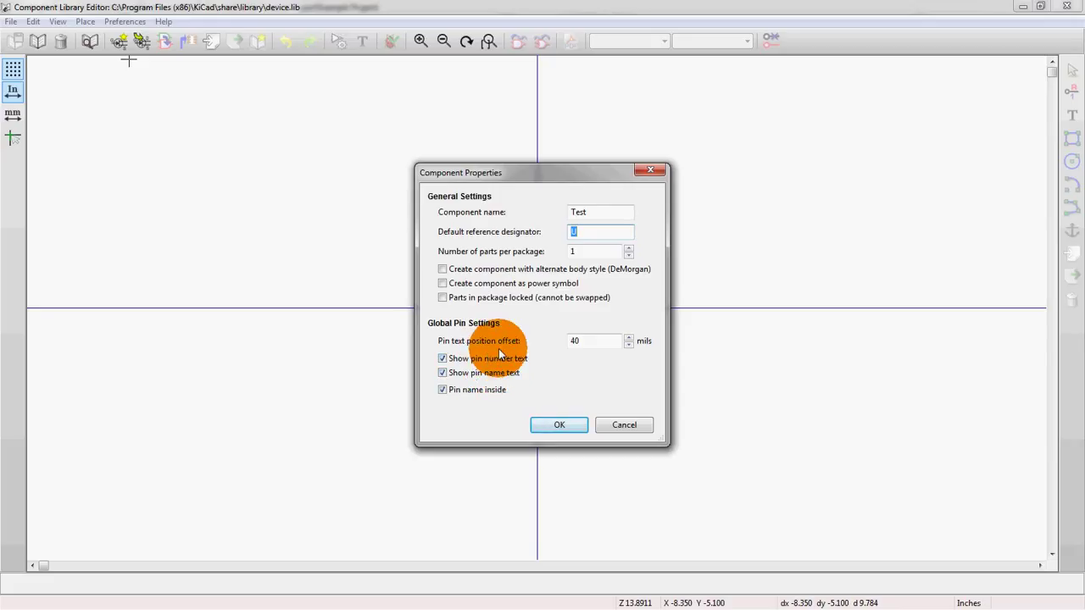
pyautogui.click(547, 428)
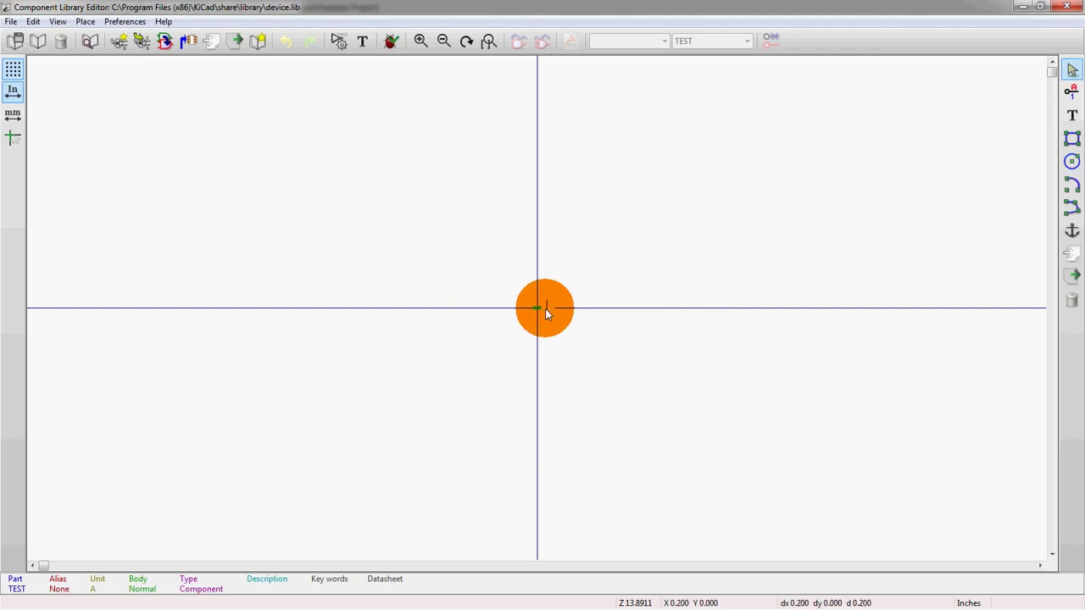
# Move the TEST value field straight up so it sits above the reference designator
pyautogui.scroll(1, 538, 309)
pyautogui.scroll(3, 536, 311)
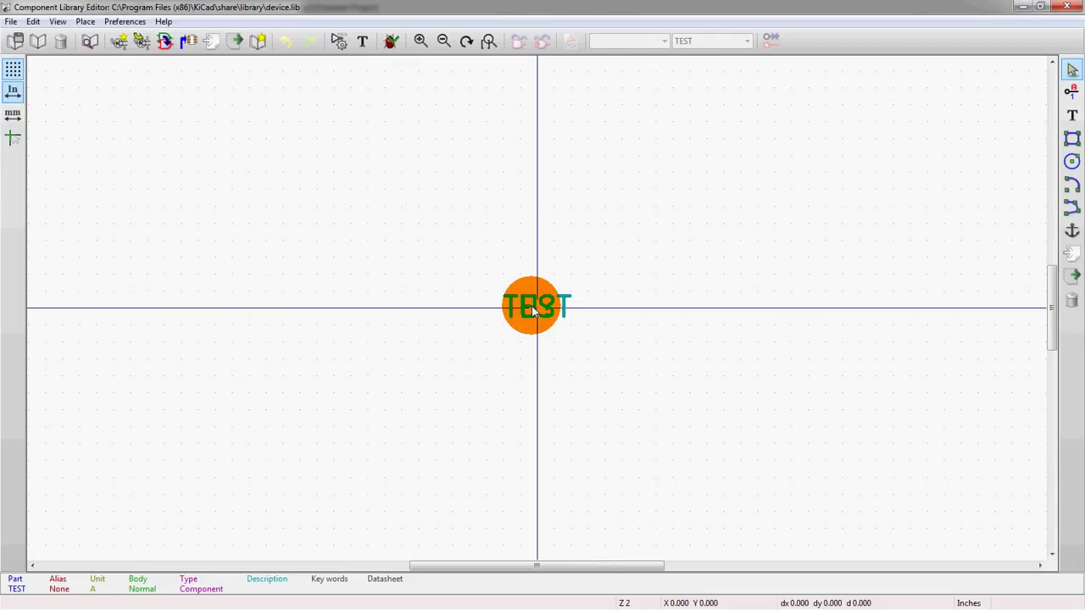
pyautogui.click(532, 310)
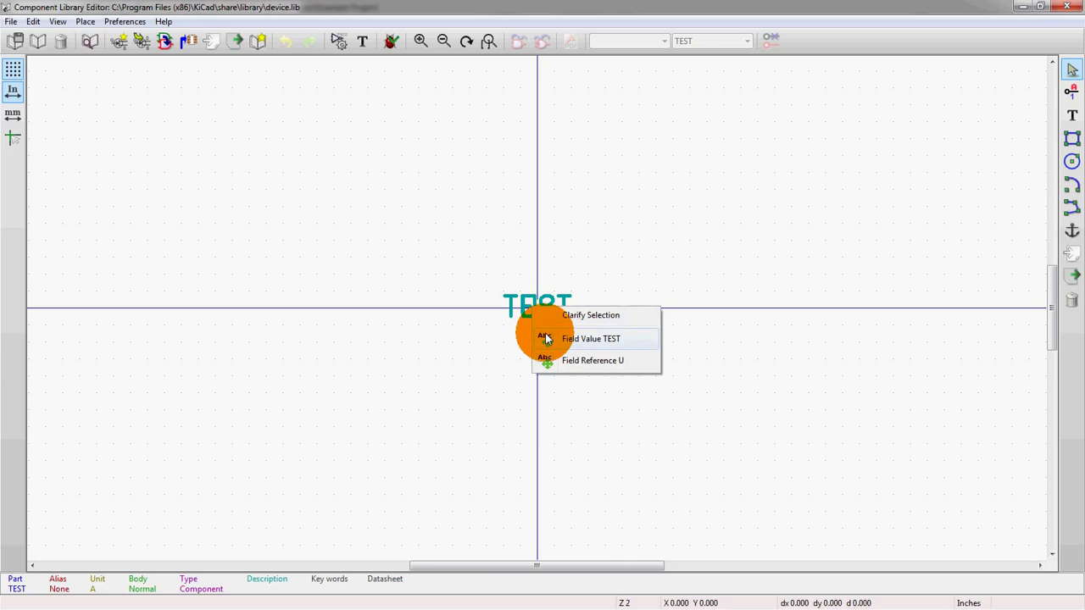
pyautogui.moveTo(554, 337); pyautogui.dragTo(536, 264)
pyautogui.click(536, 265)
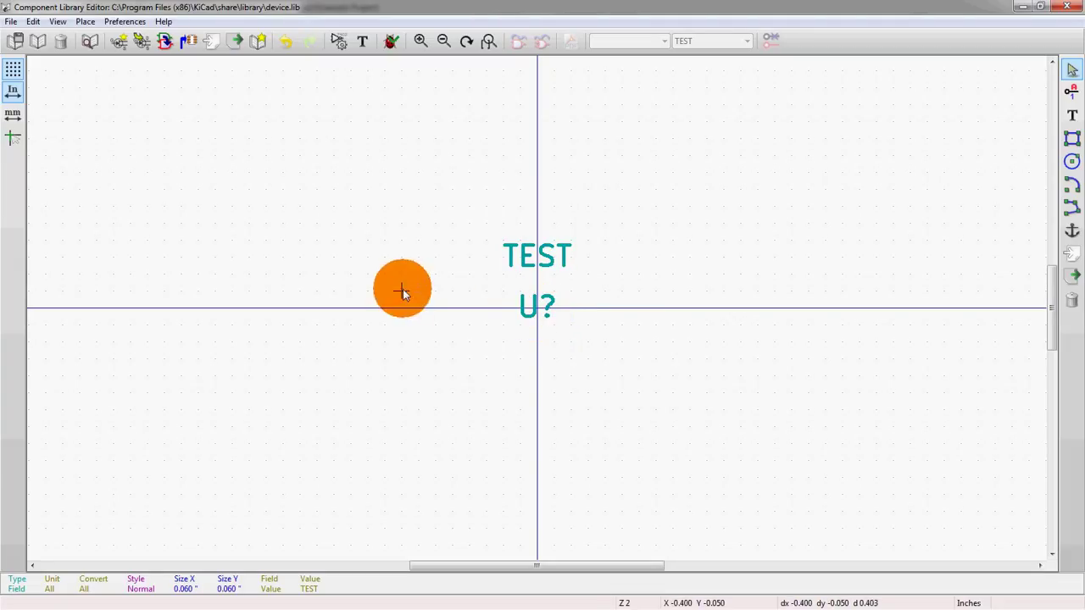
# Check the available grid spacings for the drawing area without changing the grid
pyautogui.rightClick(365, 244)
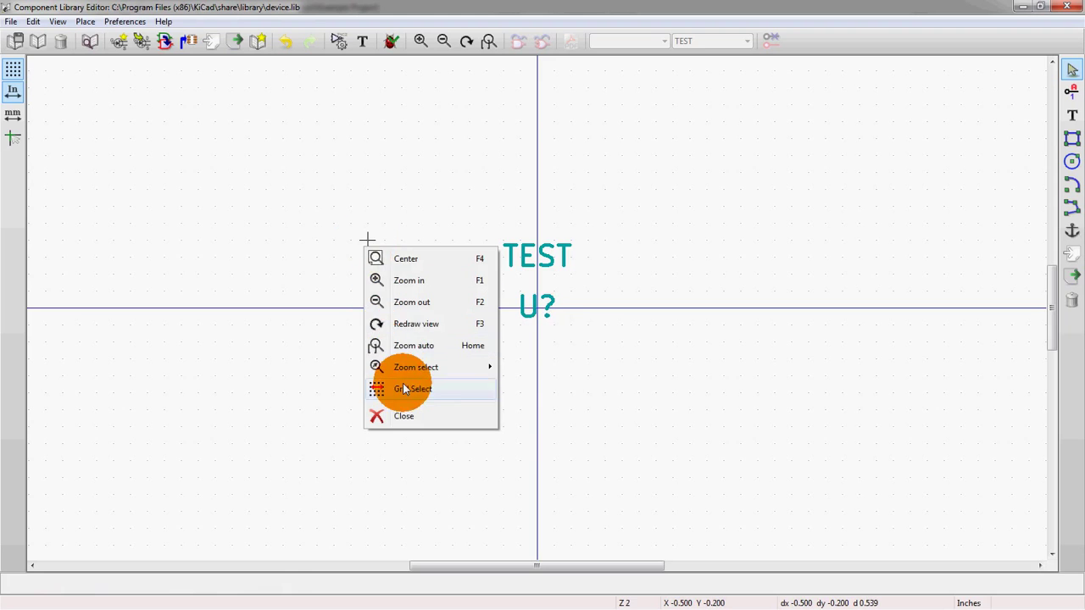
pyautogui.moveTo(394, 390)
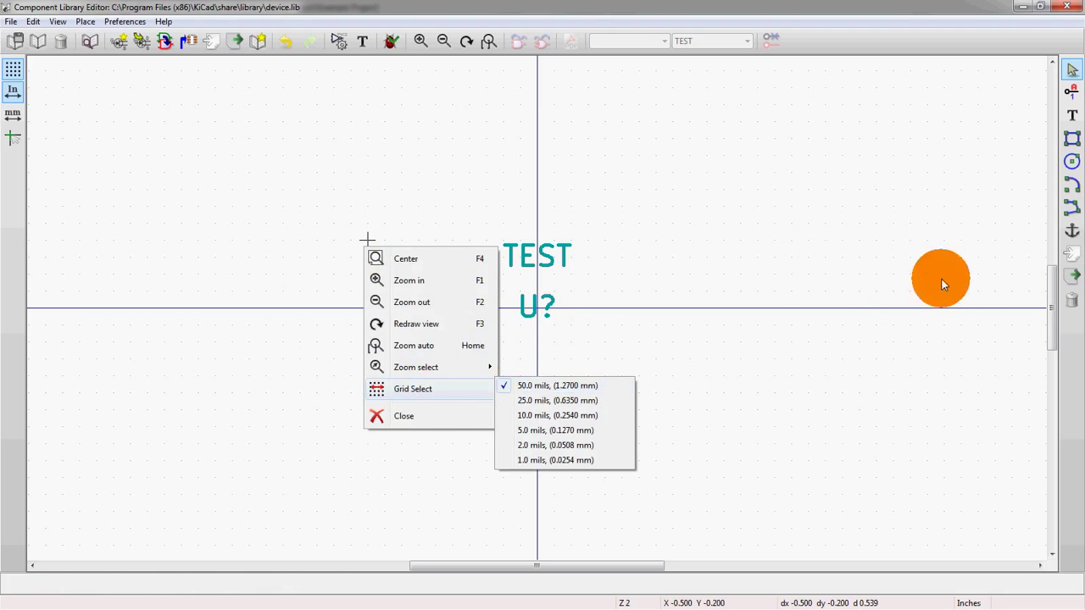
pyautogui.click(365, 239)
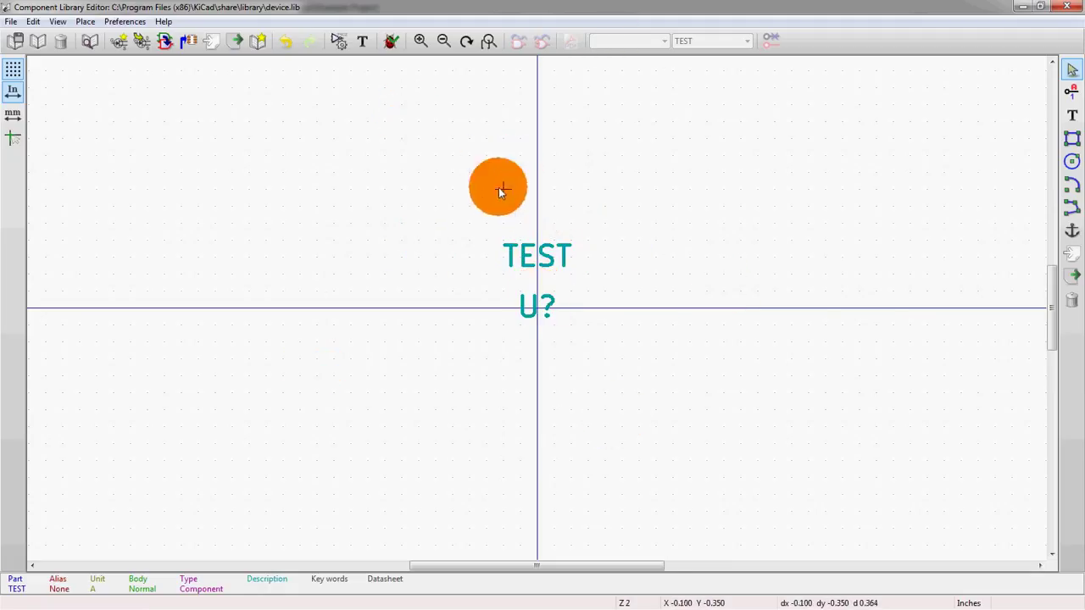
# Review the TEST component's properties: description, aliases, footprint filter and general options
pyautogui.click(338, 42)
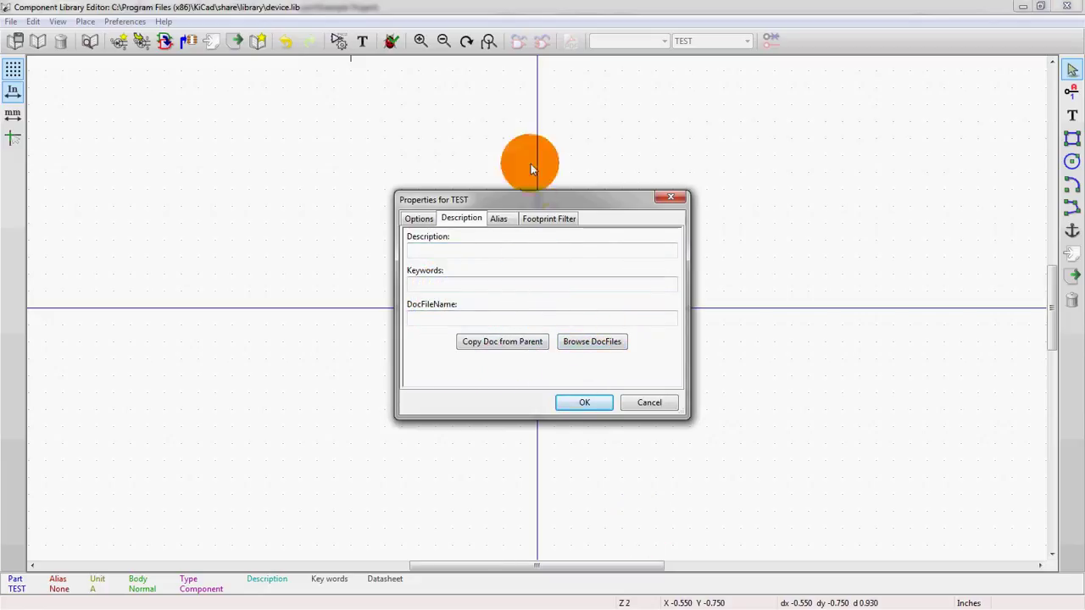
pyautogui.click(498, 218)
pyautogui.click(547, 219)
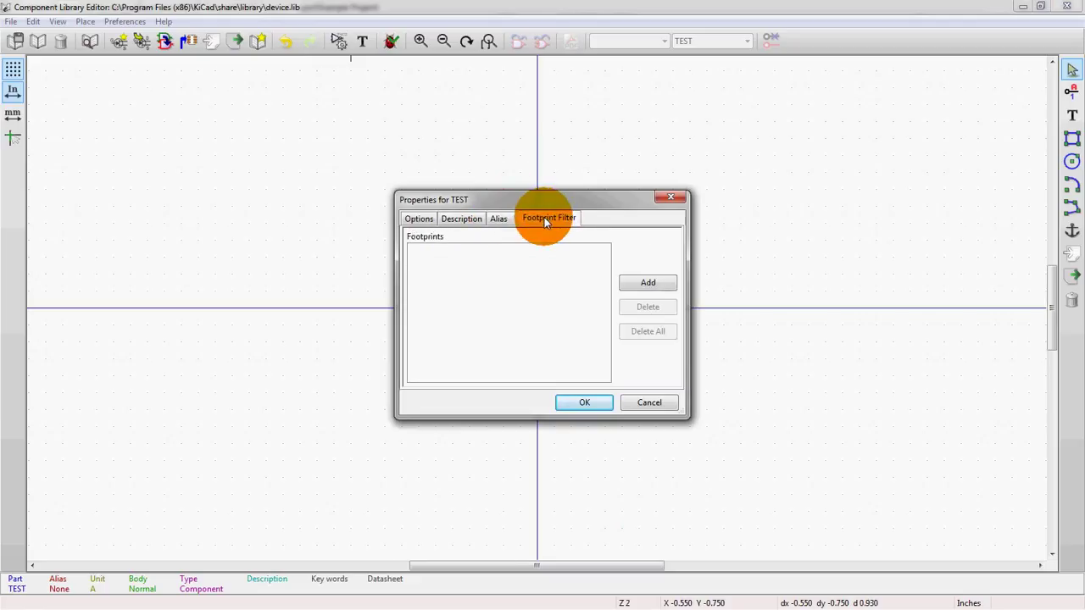
pyautogui.click(418, 218)
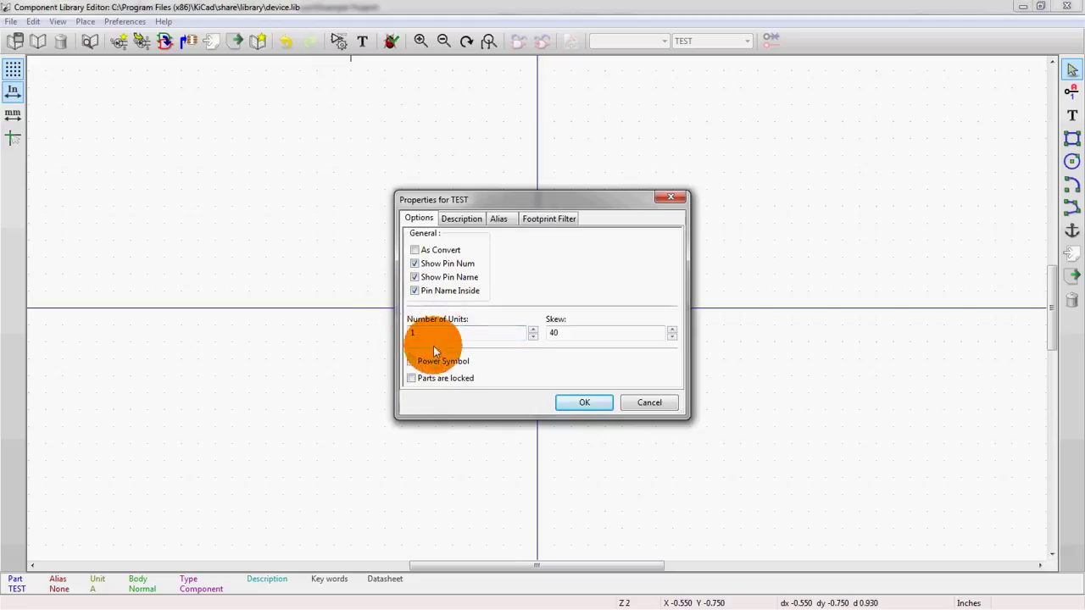
pyautogui.click(571, 403)
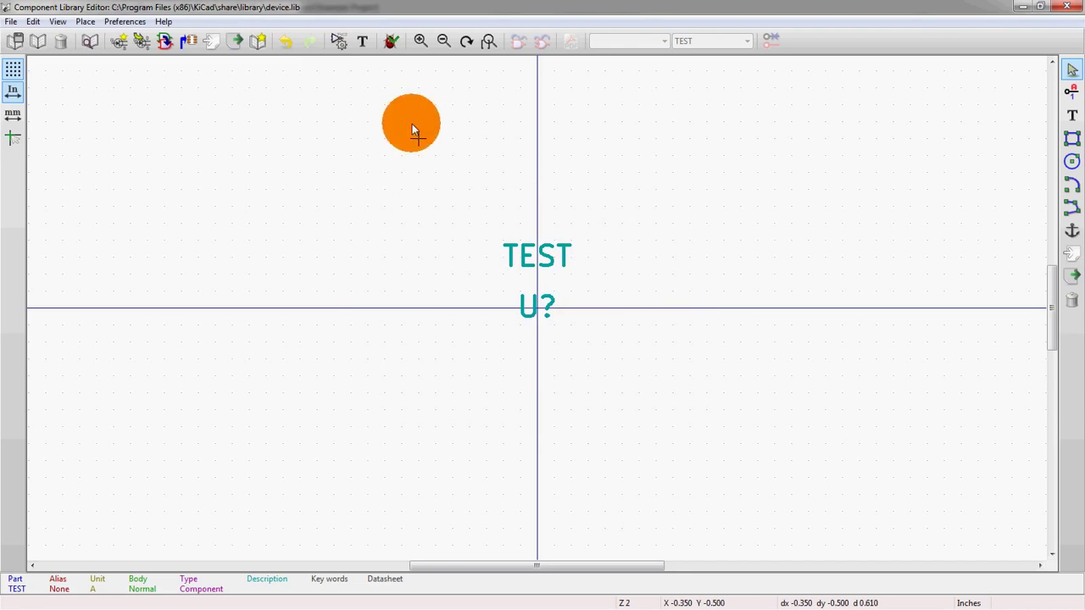
# Add a custom field named Color with the value PURPLE and place its text below the reference designator at X 0.000, Y 0.150 inches
pyautogui.click(363, 42)
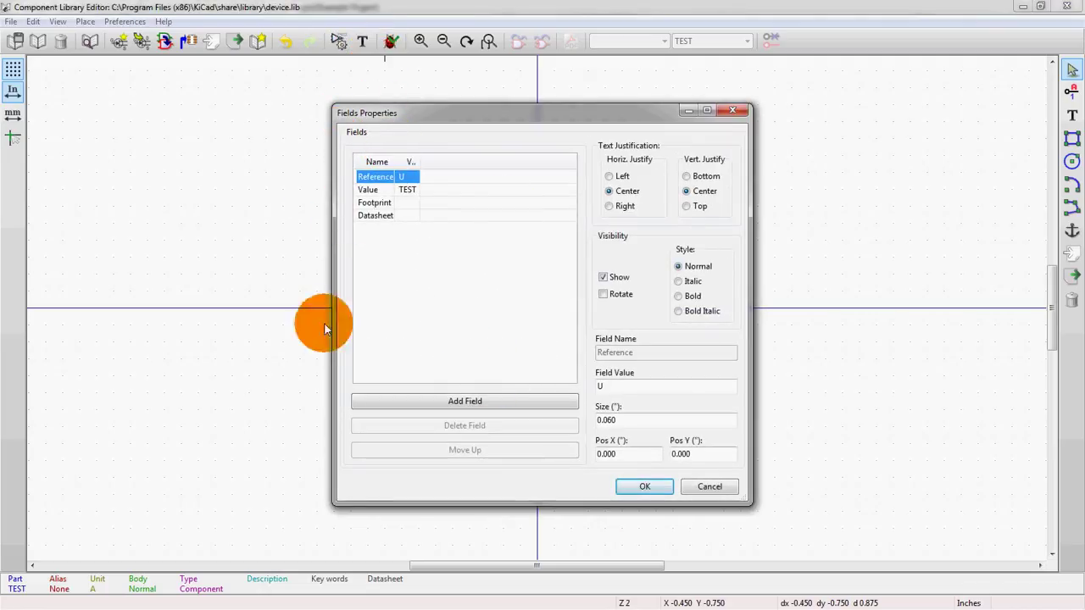
pyautogui.click(438, 398)
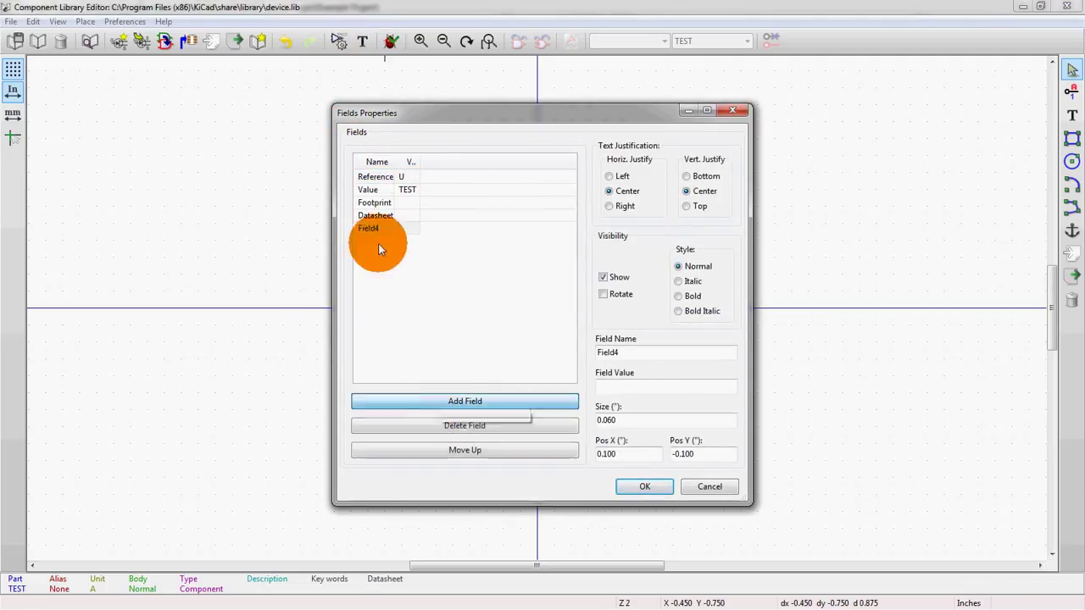
pyautogui.click(378, 243)
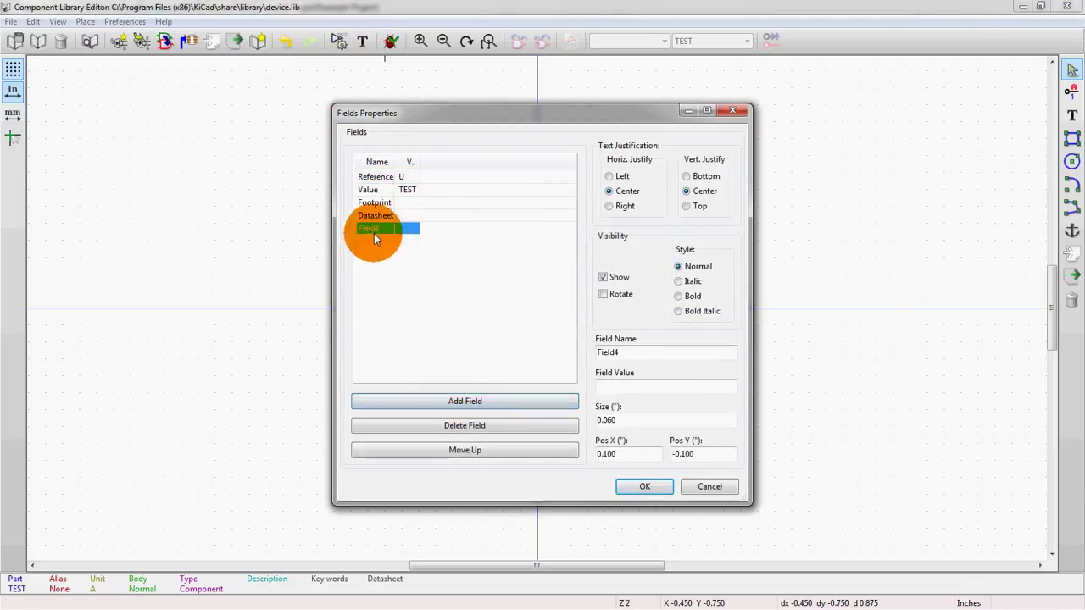
pyautogui.doubleClick(648, 356)
pyautogui.write('Col')
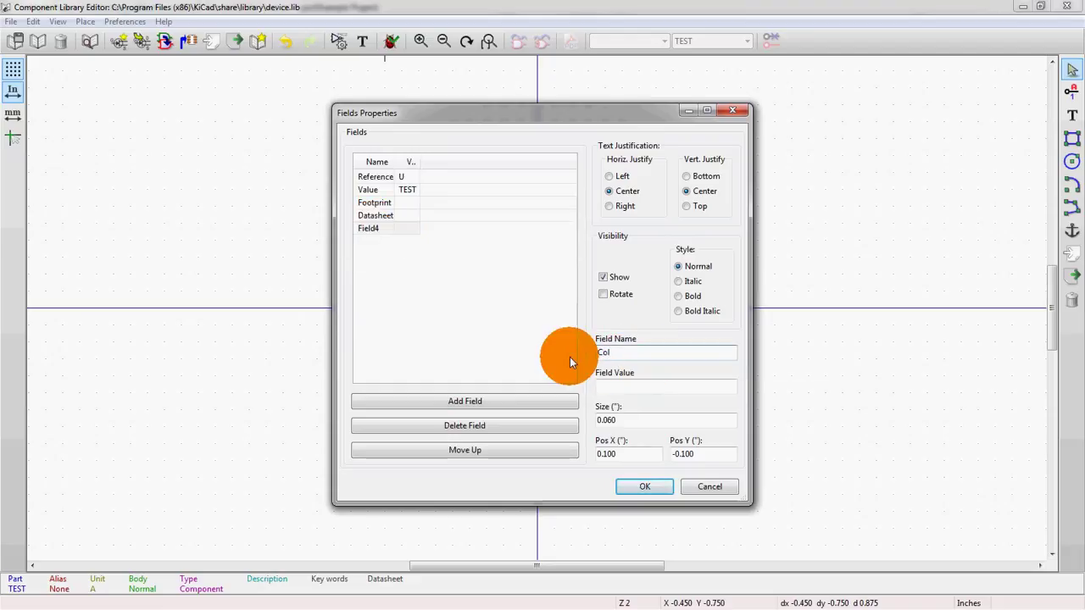
pyautogui.press('BackSpace')
pyautogui.press('BackSpace')
pyautogui.press('BackSpace')
pyautogui.write('Color')
pyautogui.press('Tab')
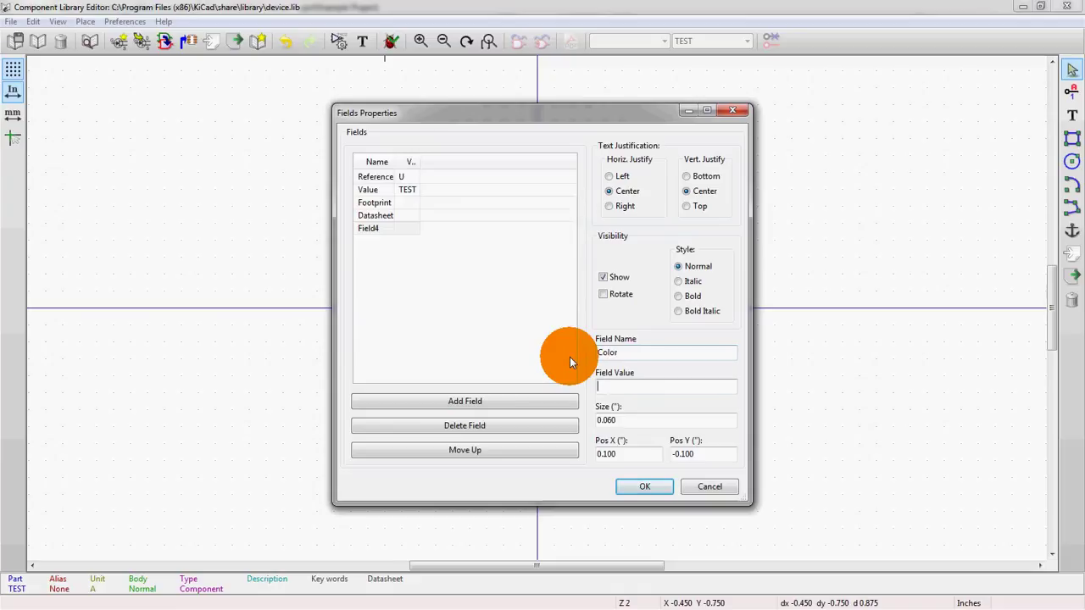
pyautogui.write('PURPLE')
pyautogui.click(630, 484)
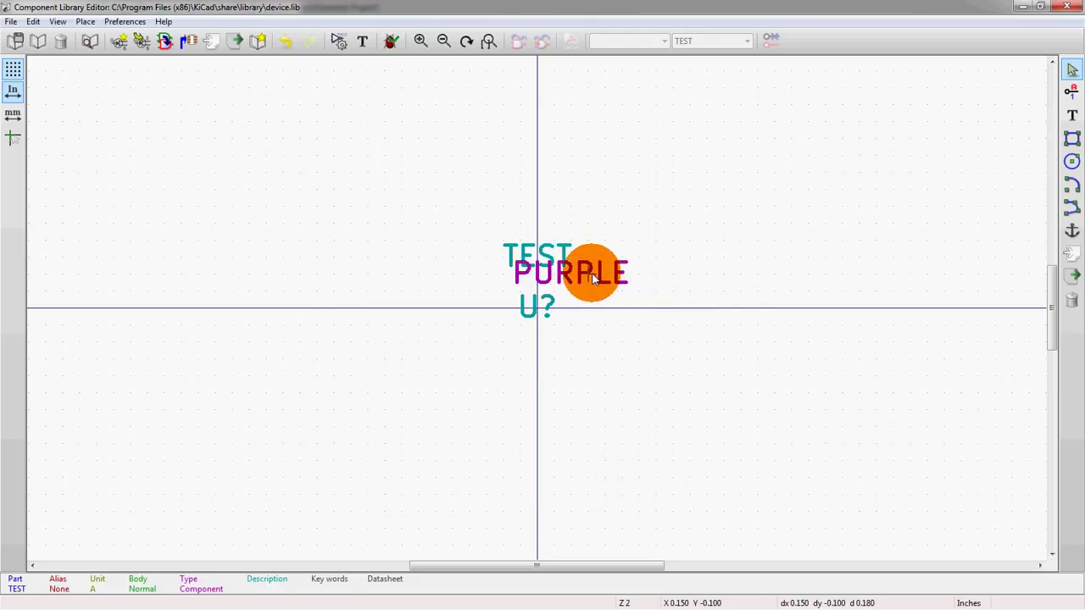
pyautogui.moveTo(593, 278); pyautogui.dragTo(540, 356)
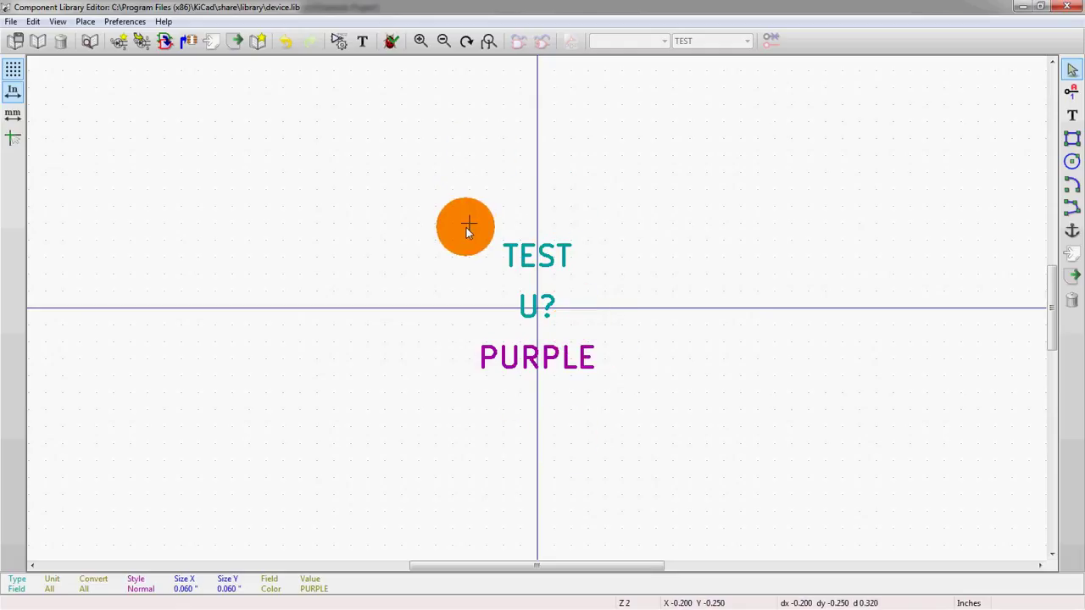
# Review the Color field's justification, visibility and position settings in the component's field properties
pyautogui.click(362, 42)
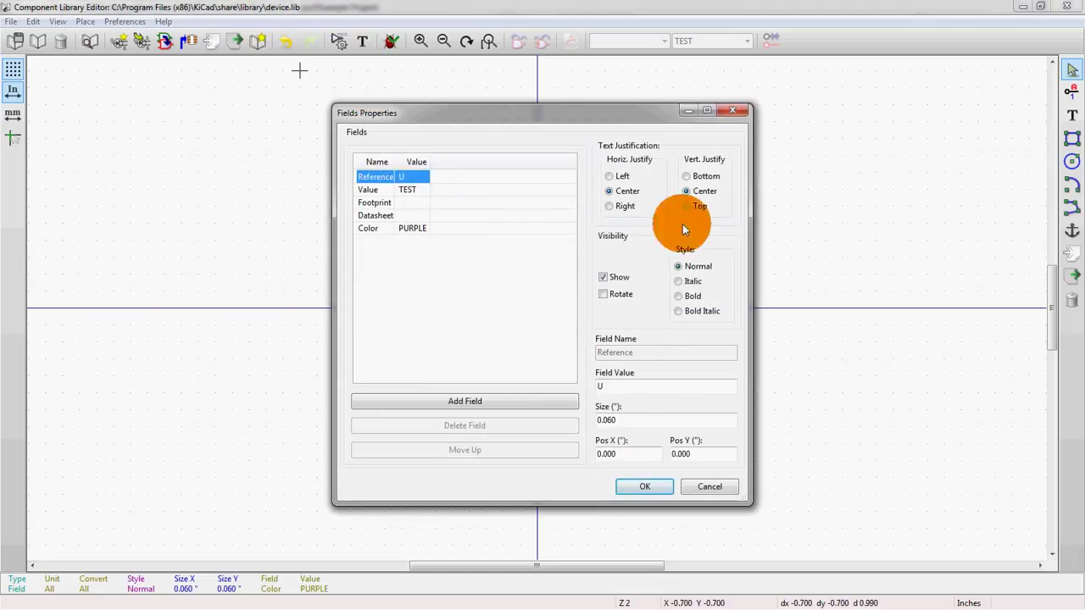
pyautogui.click(399, 231)
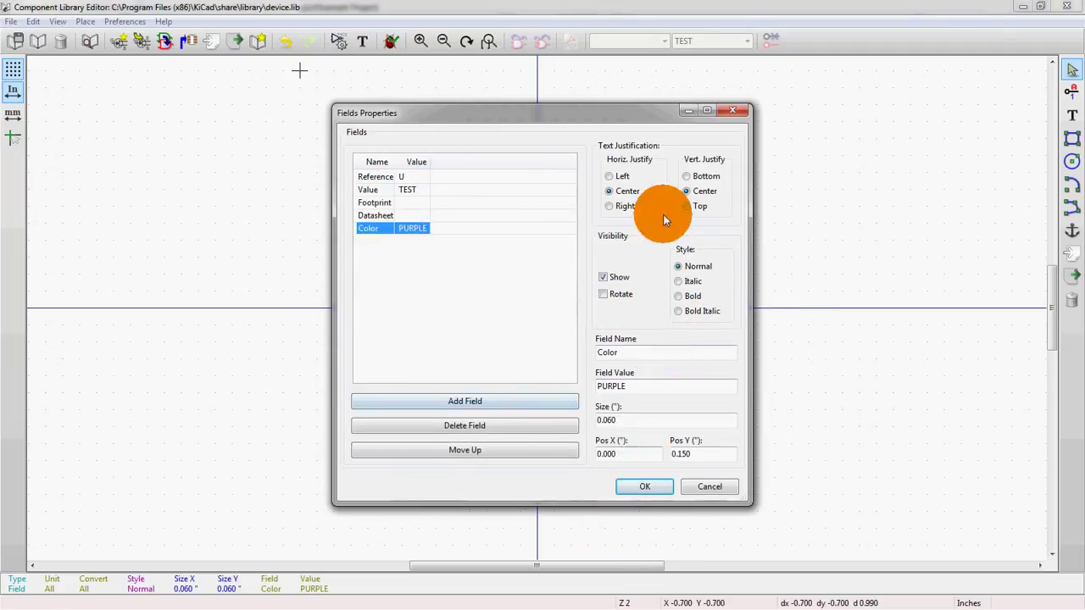
pyautogui.click(634, 498)
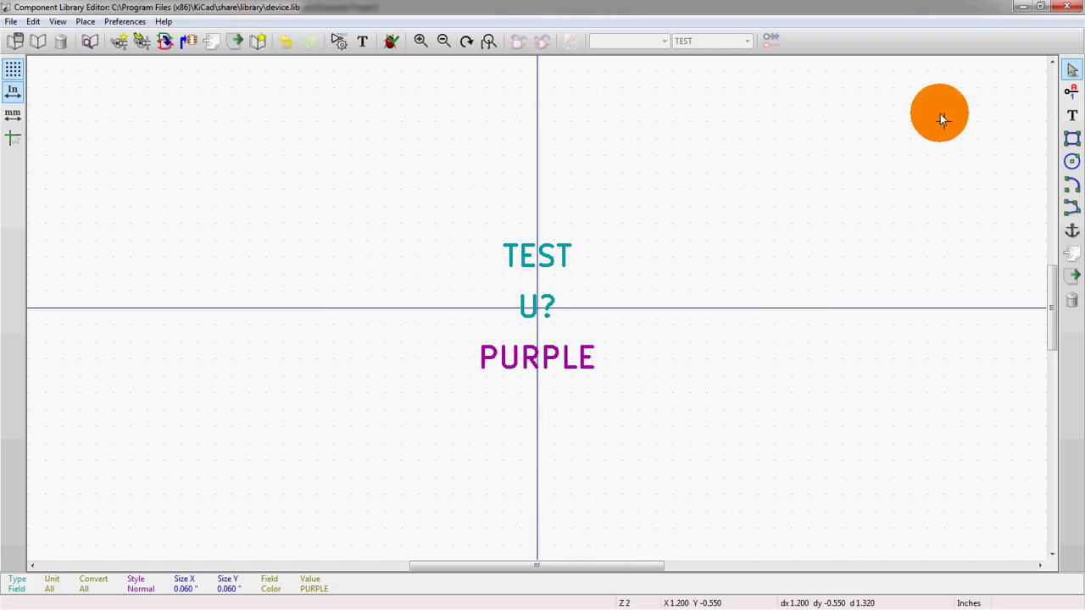
# Draw a tall rectangle as the component body, enclosing the TEST, U? and PURPLE texts
pyautogui.click(1071, 138)
pyautogui.scroll(-2, 537, 308)
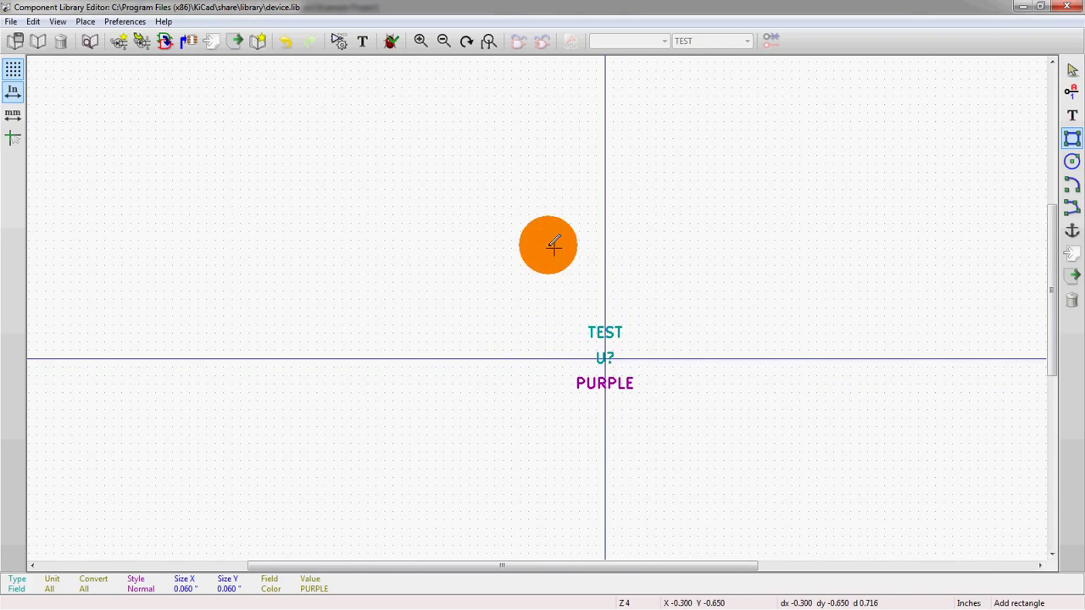
pyautogui.click(520, 231)
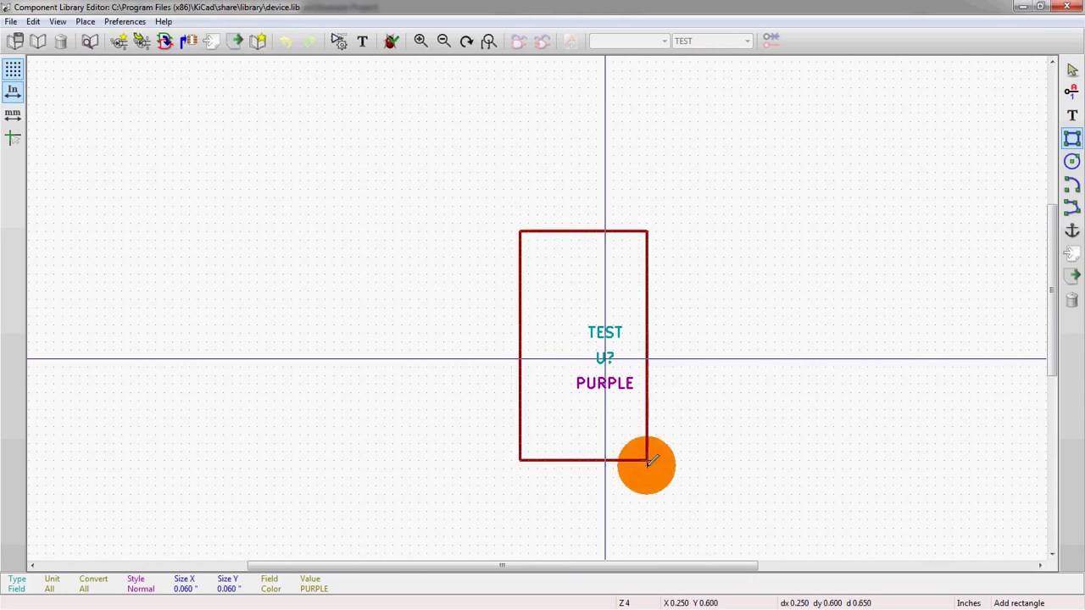
pyautogui.click(698, 527)
pyautogui.scroll(2, 520, 303)
pyautogui.scroll(-1, 537, 306)
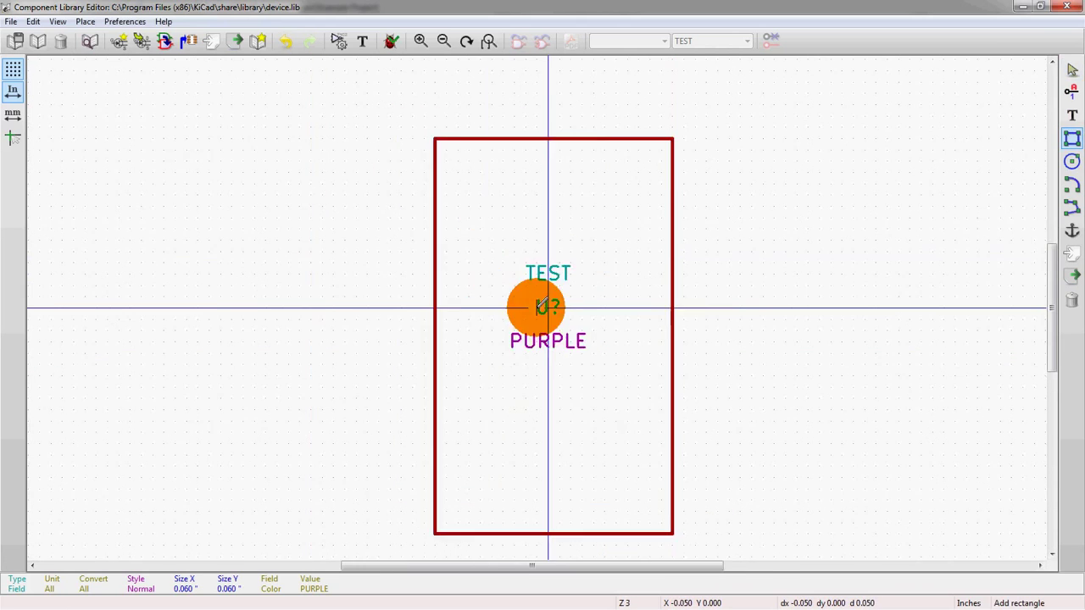
pyautogui.scroll(-1, 539, 304)
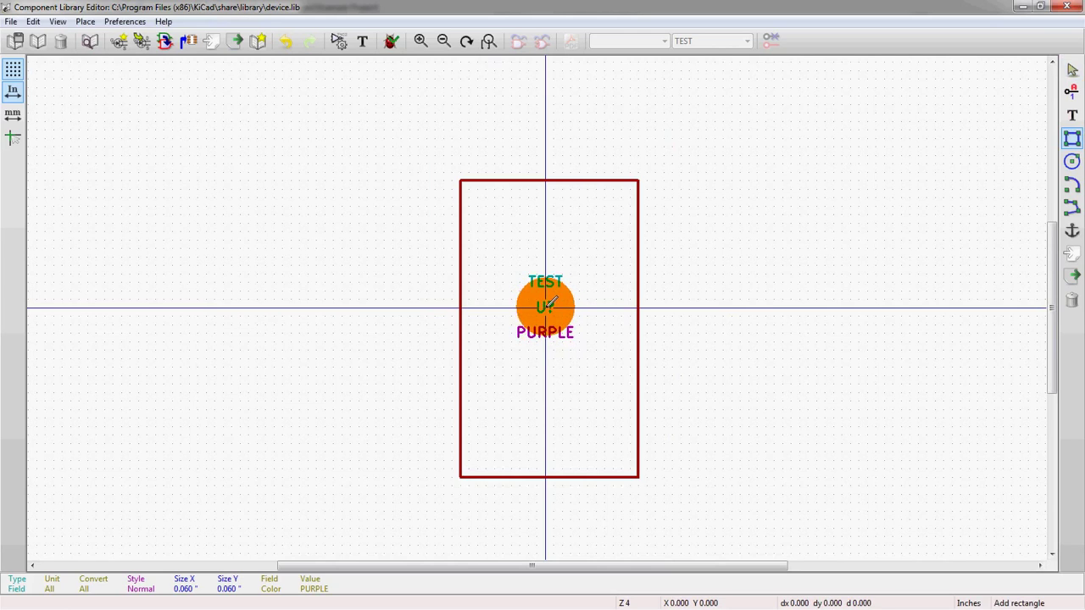
# Move the component's anchor point to the upper-left corner of the body rectangle
pyautogui.click(1072, 232)
pyautogui.click(460, 180)
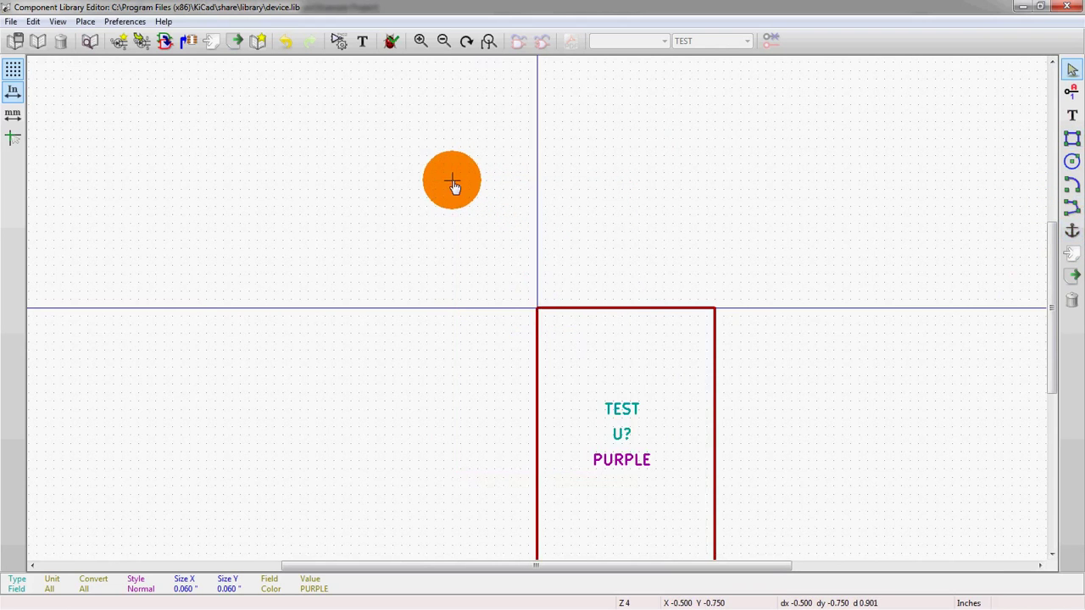
pyautogui.scroll(-1, 538, 308)
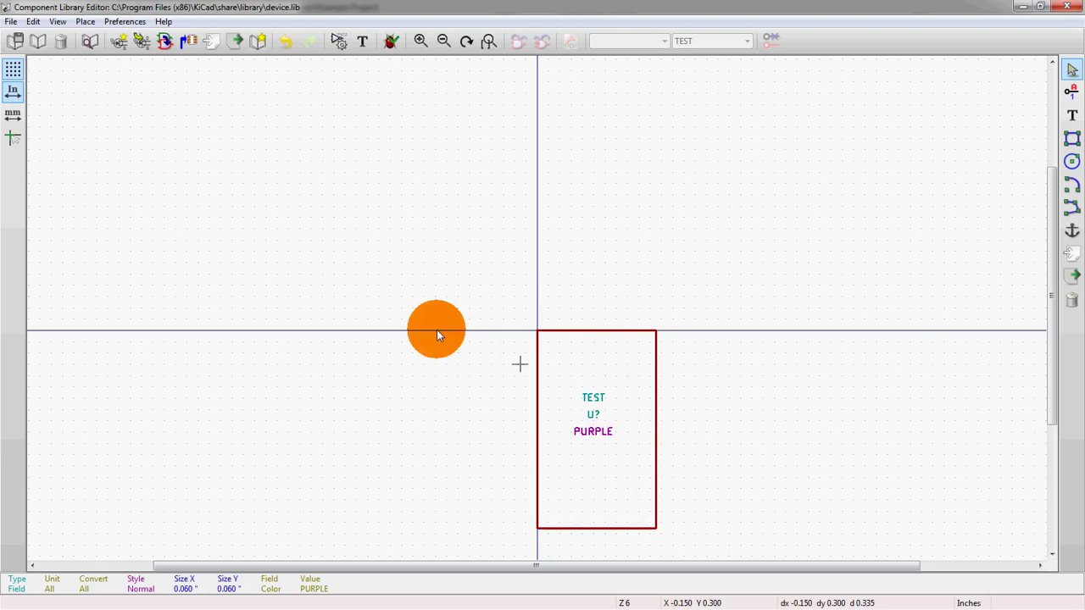
pyautogui.scroll(-1, 615, 381)
pyautogui.scroll(3, 543, 317)
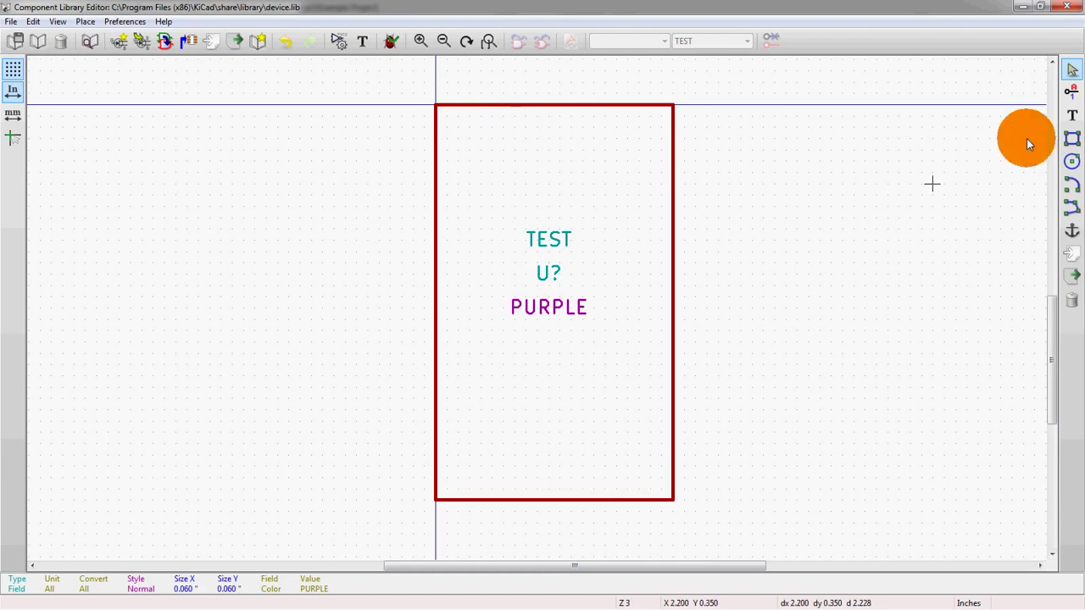
# Create a pin on the component, naming it GND with pin number 1
pyautogui.click(1073, 94)
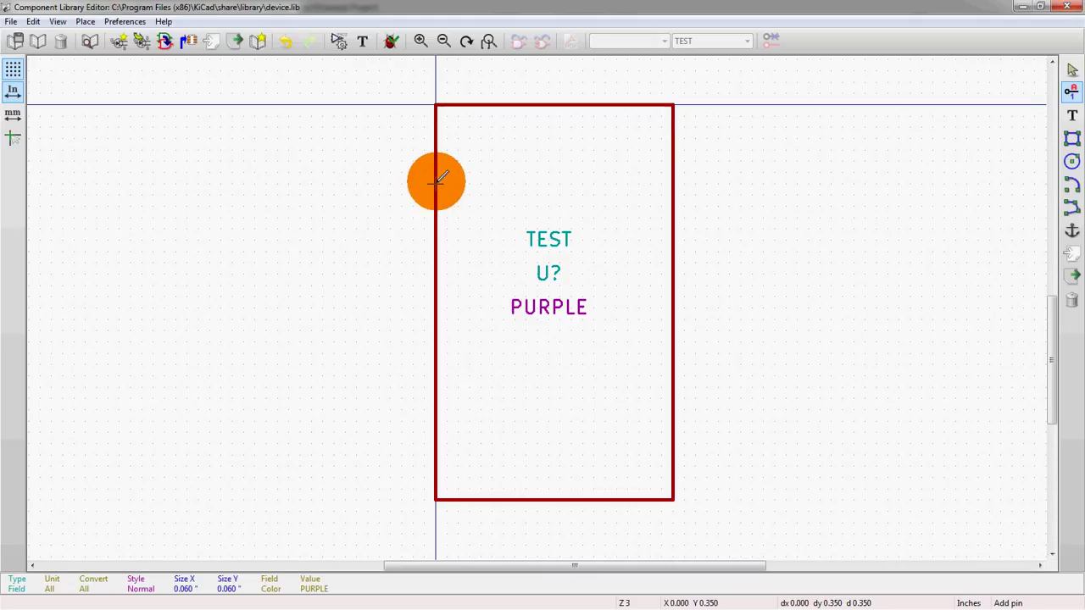
pyautogui.click(437, 146)
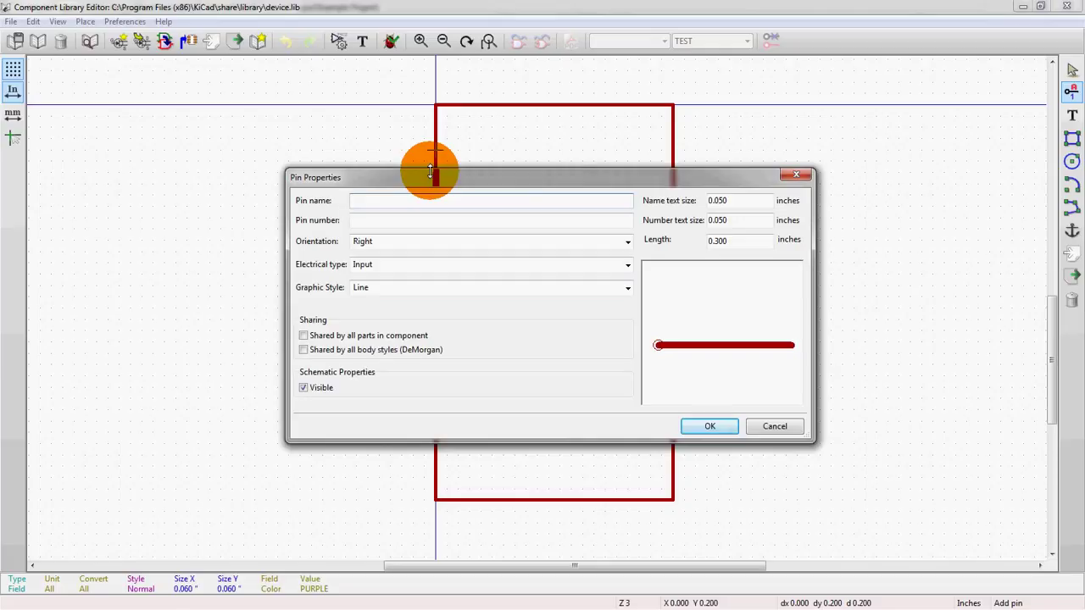
pyautogui.write('G')
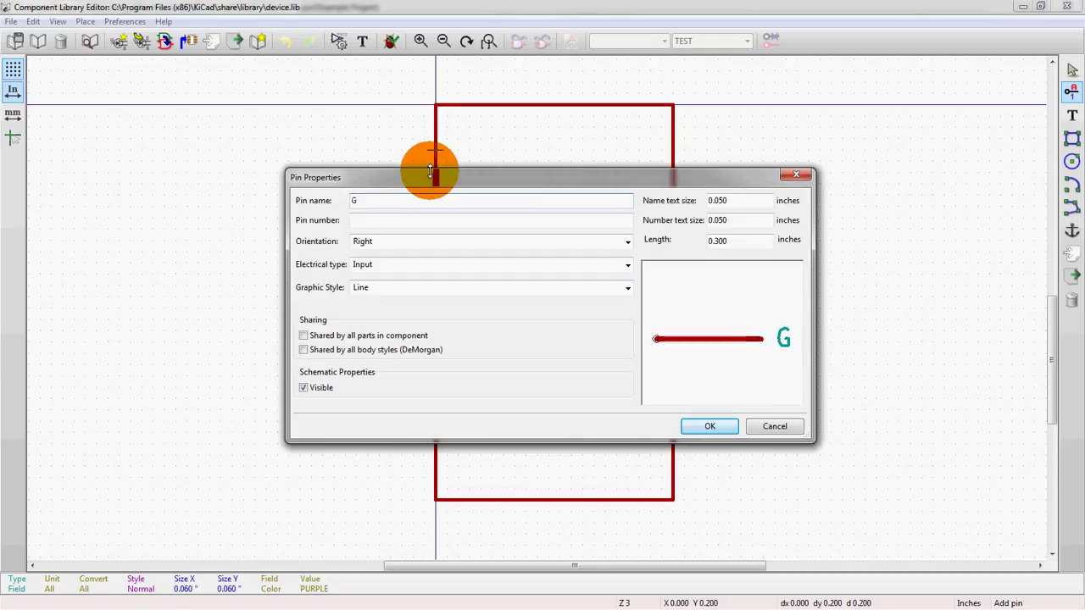
pyautogui.write('ND')
pyautogui.press('Tab')
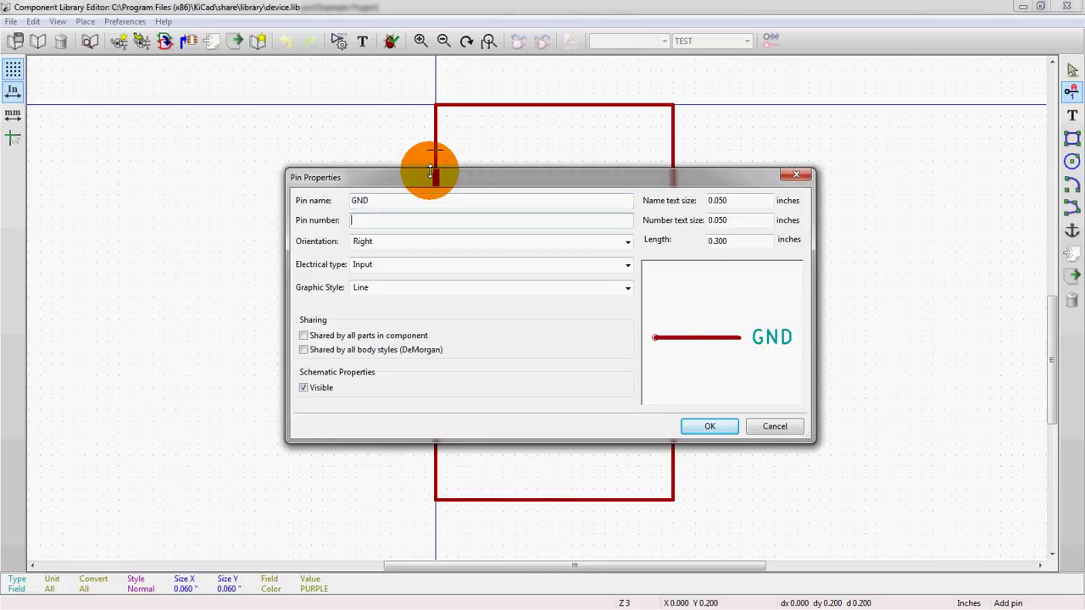
pyautogui.write('1')
pyautogui.press('Tab')
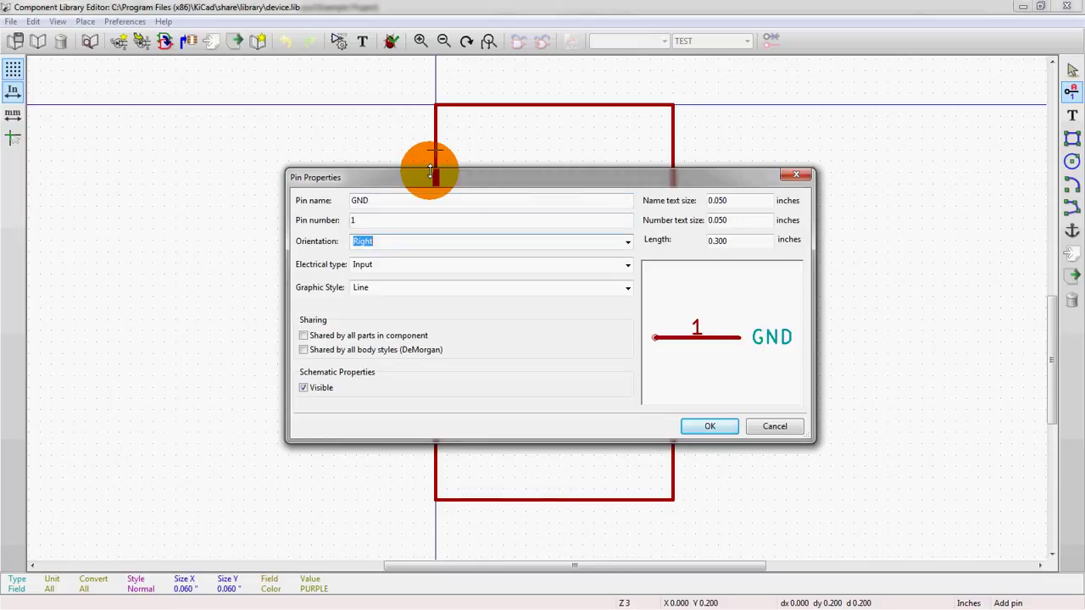
# Set the GND pin's orientation to Up
pyautogui.write('Top')
pyautogui.press('Tab')
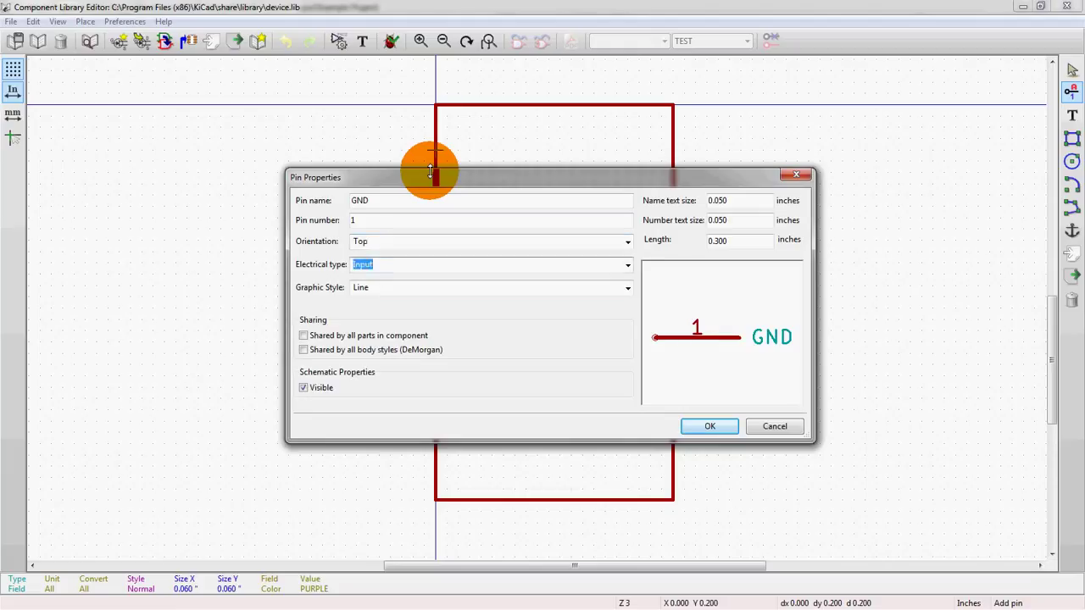
pyautogui.hotkey('shift', 'Tab')
pyautogui.press('Down')
pyautogui.press('Down')
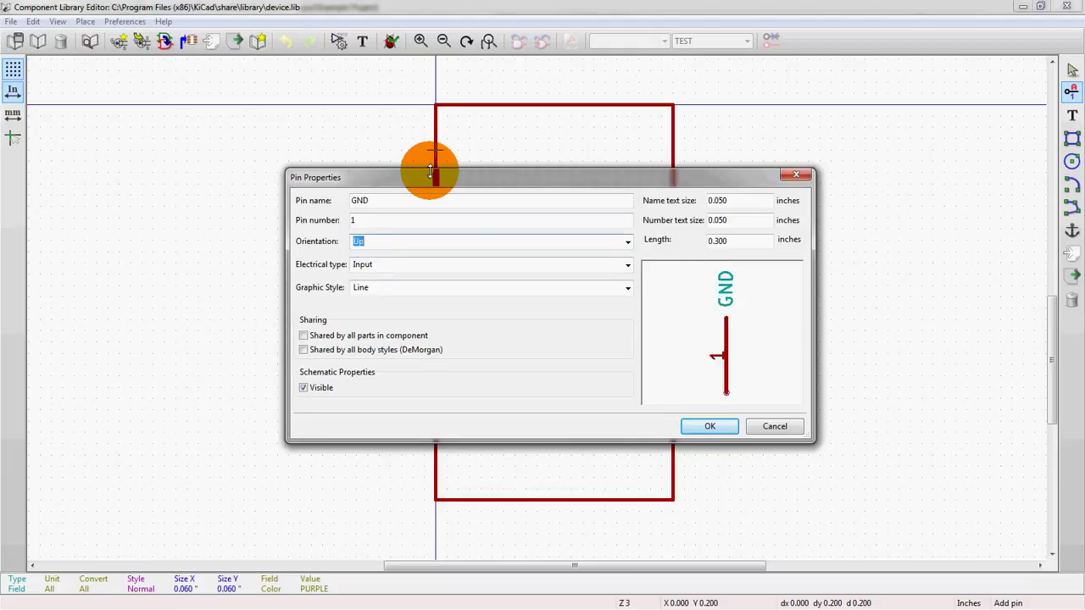
pyautogui.press('Down')
pyautogui.press('Up')
pyautogui.press('Tab')
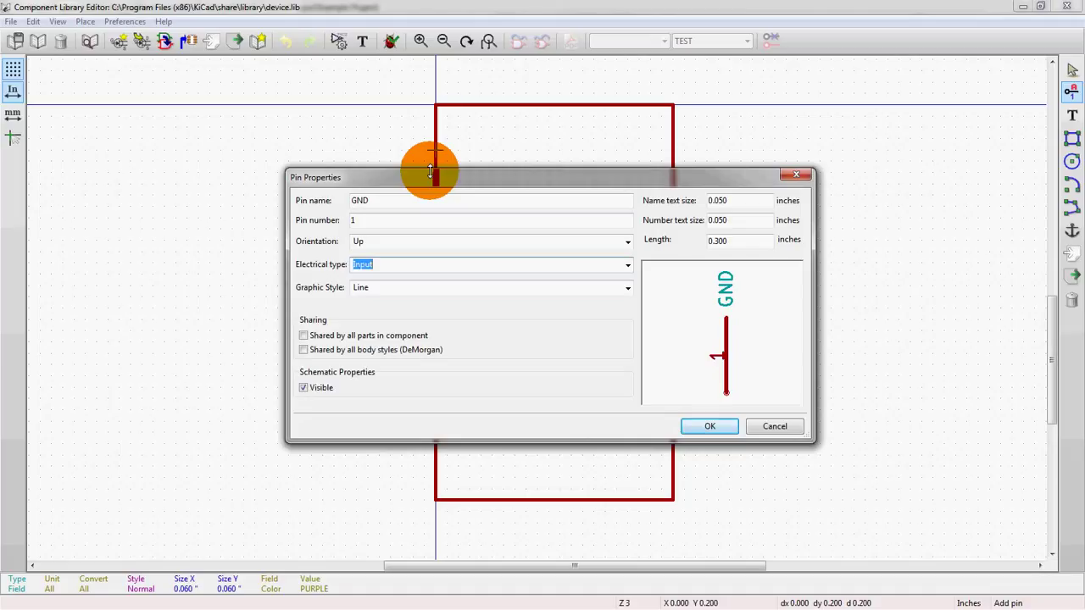
# Set the GND pin's electrical type to Power input, keep the Line graphic style and accept the pin properties
pyautogui.press('Down')
pyautogui.press('Down')
pyautogui.press('Down')
pyautogui.press('Down')
pyautogui.press('Down')
pyautogui.press('Down')
pyautogui.press('Down')
pyautogui.press('Down')
pyautogui.press('Down')
pyautogui.press('Up')
pyautogui.press('Down')
pyautogui.press('Down')
pyautogui.press('Up')
pyautogui.press('Up')
pyautogui.press('Up')
pyautogui.press('Up')
pyautogui.press('Tab')
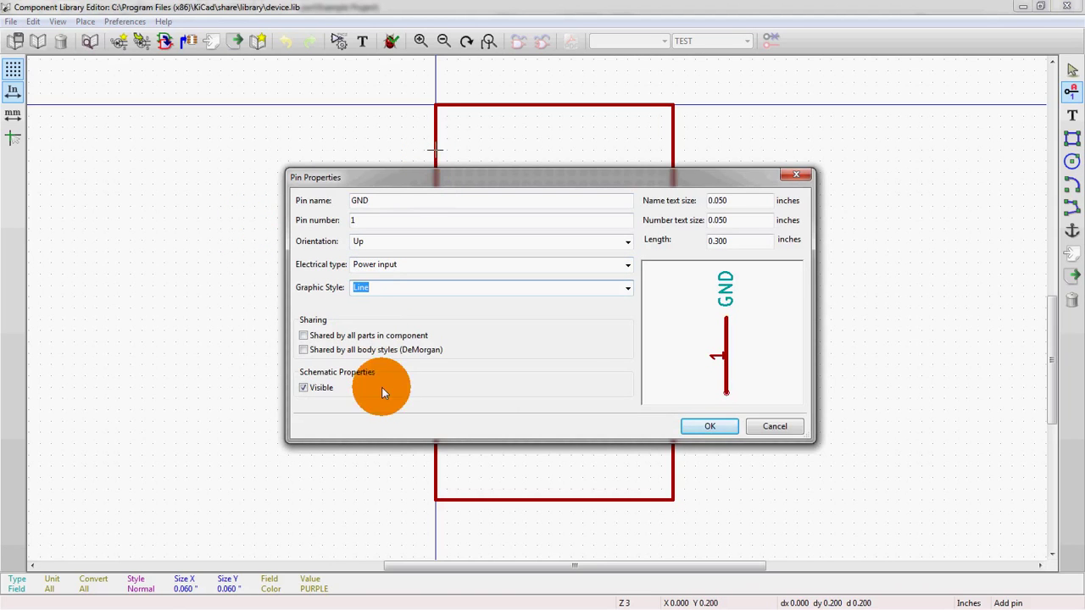
pyautogui.click(710, 427)
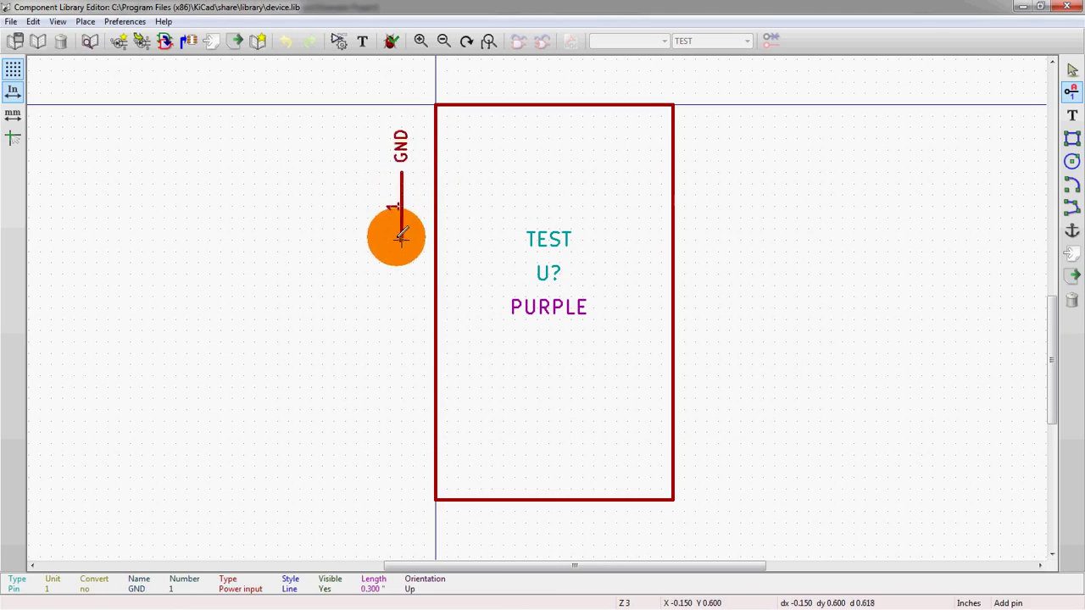
# Place the GND pin on the body's bottom edge near the lower-left corner, with its line extending below the rectangle
pyautogui.click(525, 556)
pyautogui.scroll(-3, 526, 542)
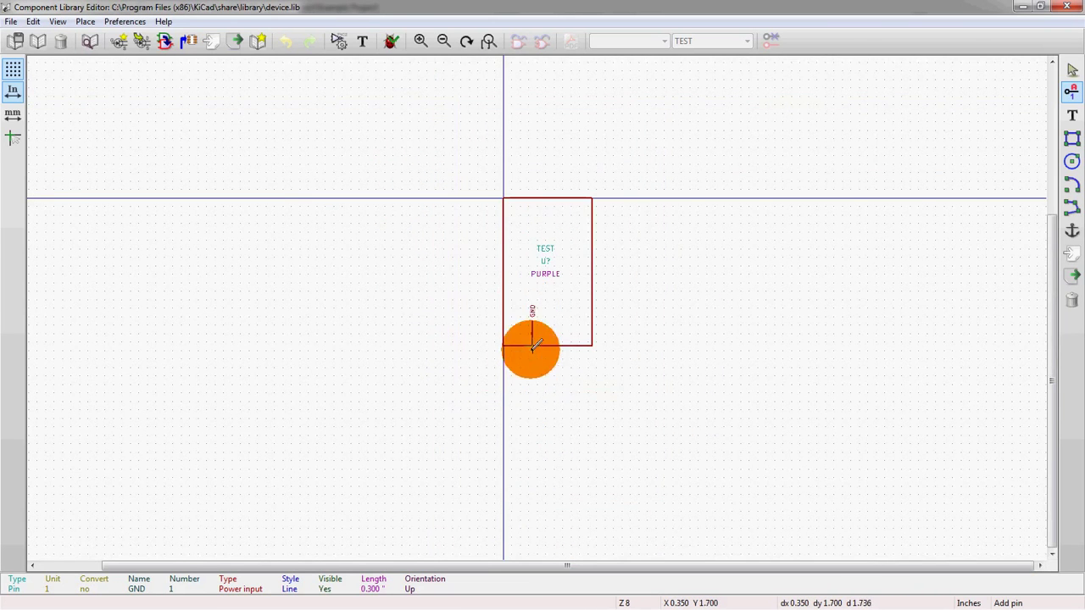
pyautogui.scroll(1, 535, 368)
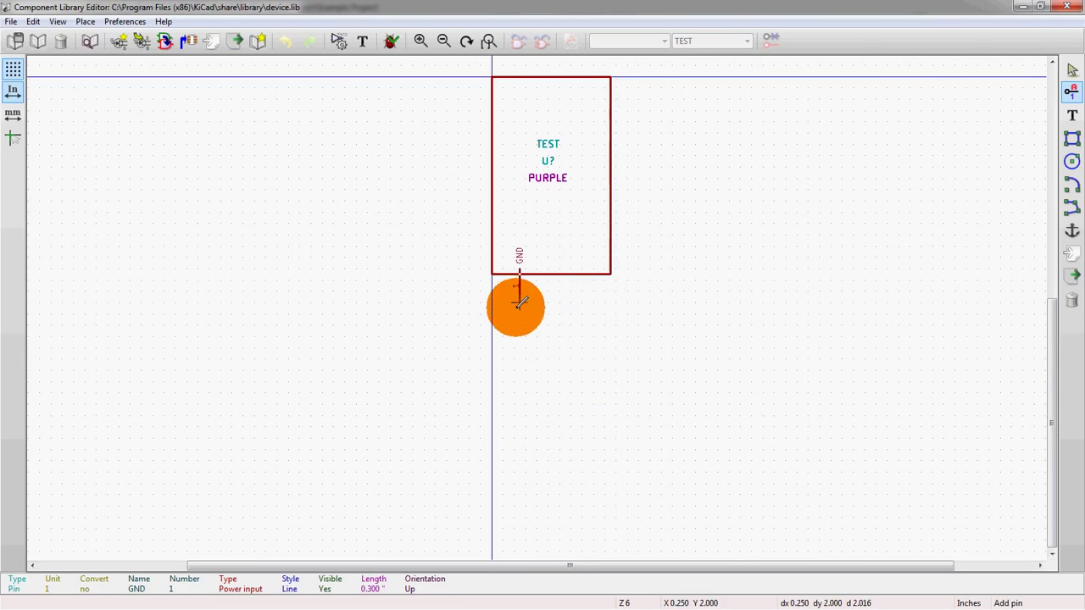
pyautogui.scroll(-2, 508, 296)
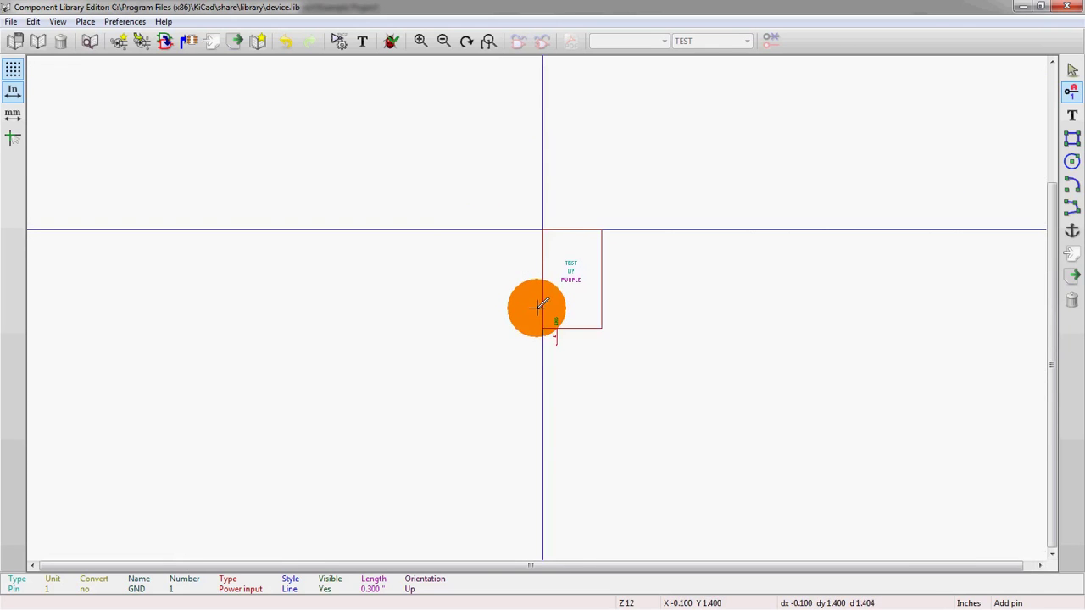
pyautogui.scroll(3, 537, 307)
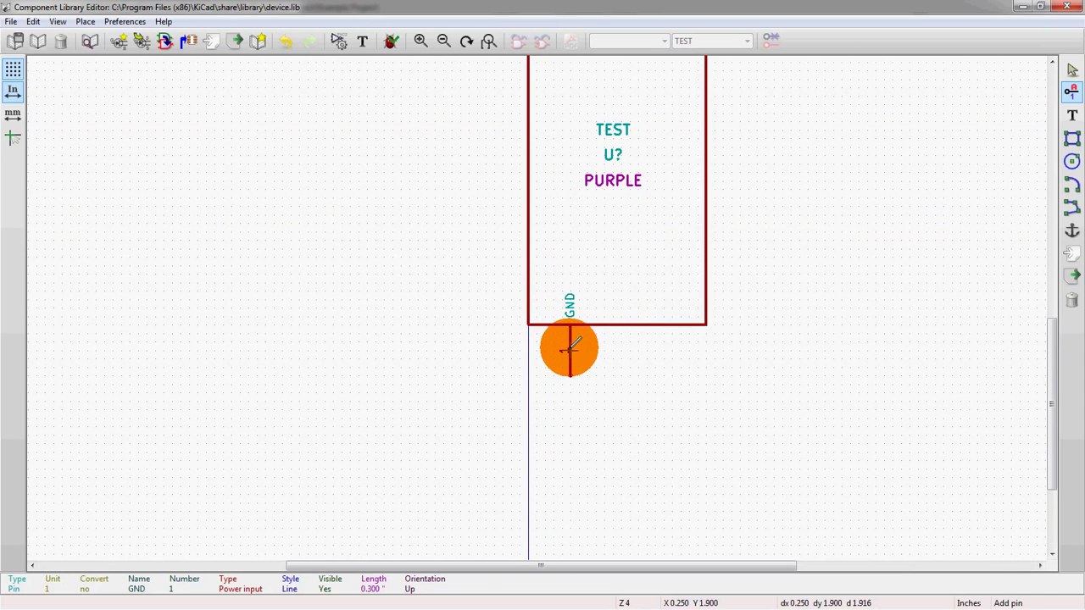
pyautogui.click(569, 347)
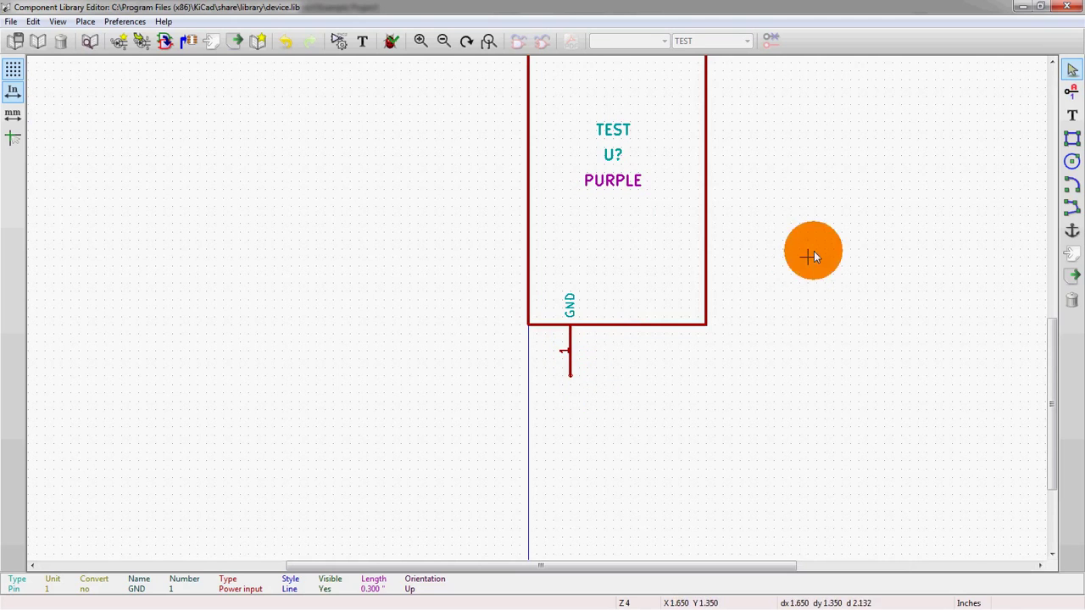
# Create a second pin above the body, naming it PWR with pin number 2
pyautogui.click(1071, 90)
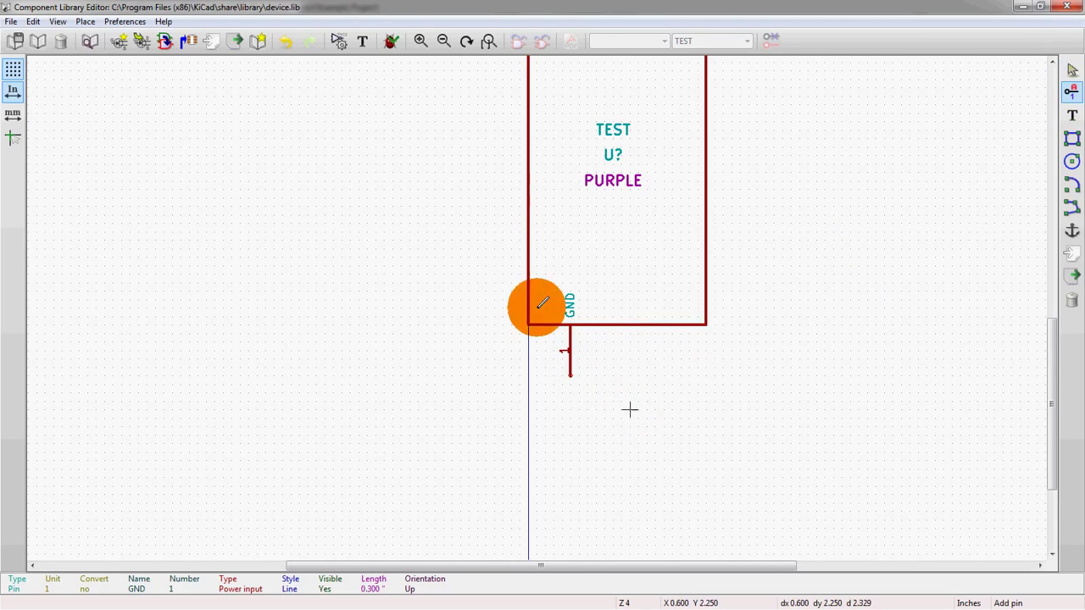
pyautogui.scroll(-1, 535, 308)
pyautogui.scroll(1, 535, 229)
pyautogui.click(494, 364)
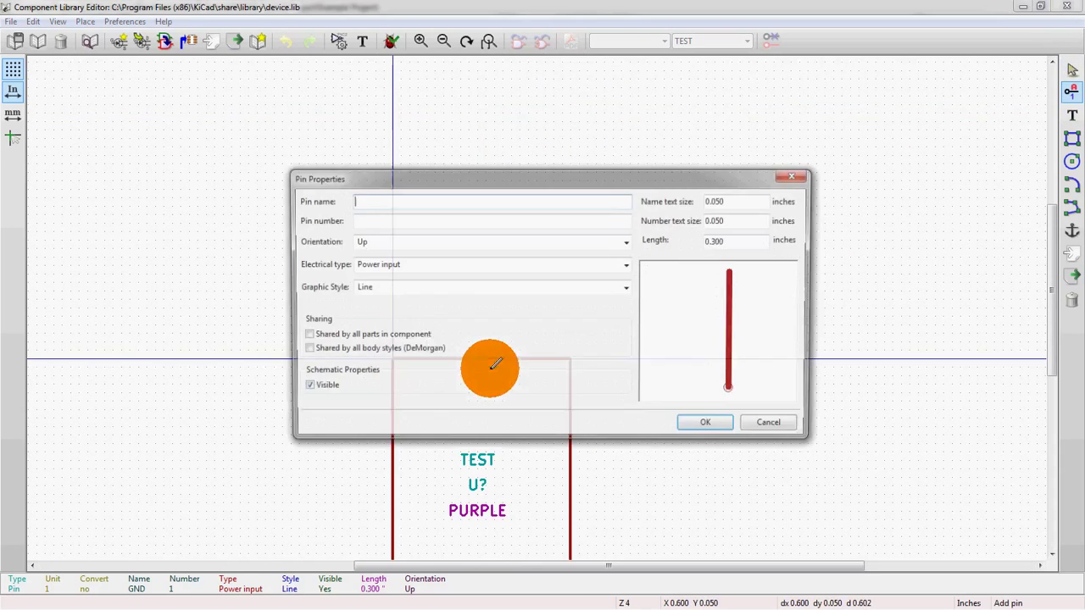
pyautogui.write('PWR')
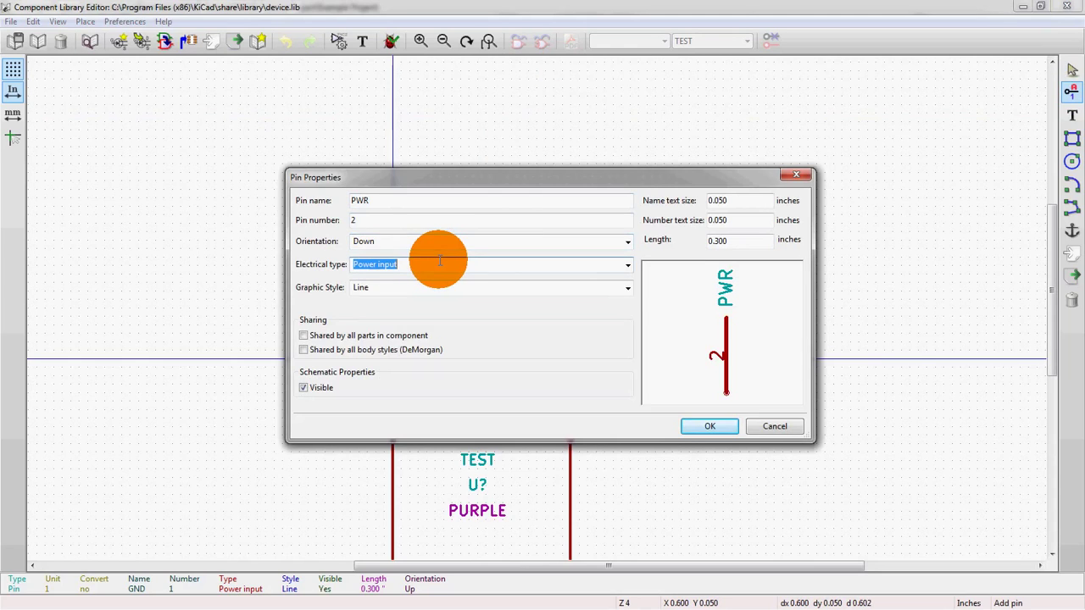
# Orient the PWR pin Down and place it on the body's top edge with its end at X 0.500, Y -0.300 inches
pyautogui.click(552, 240)
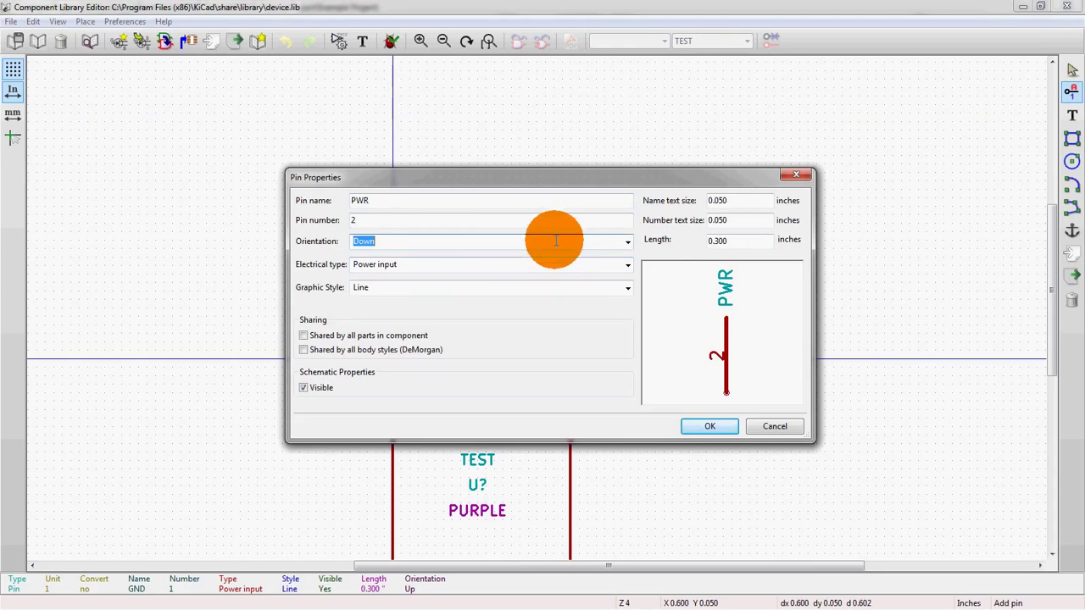
pyautogui.click(629, 250)
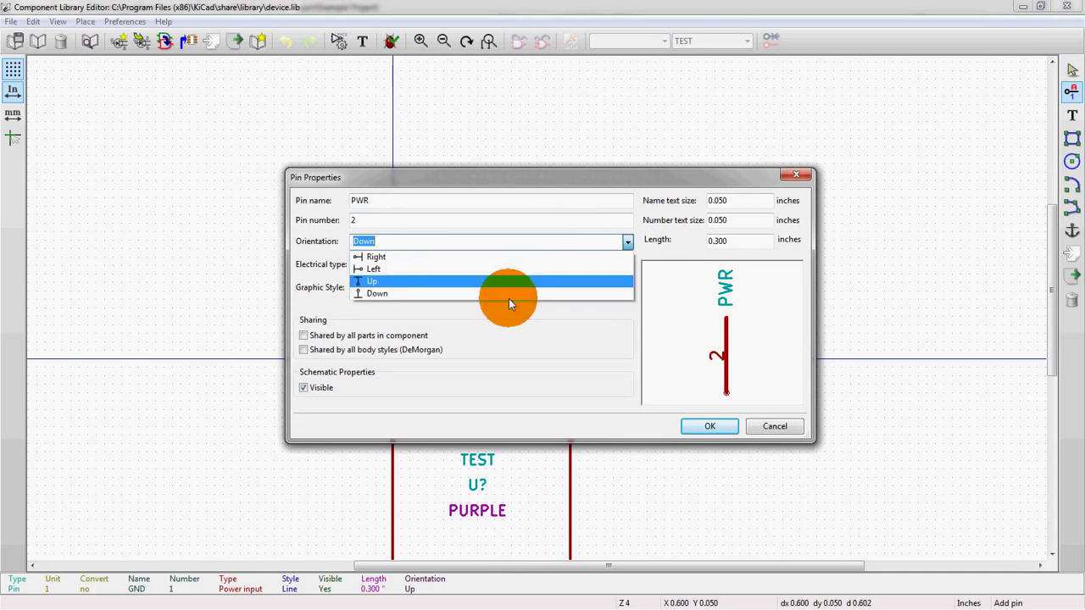
pyautogui.click(479, 294)
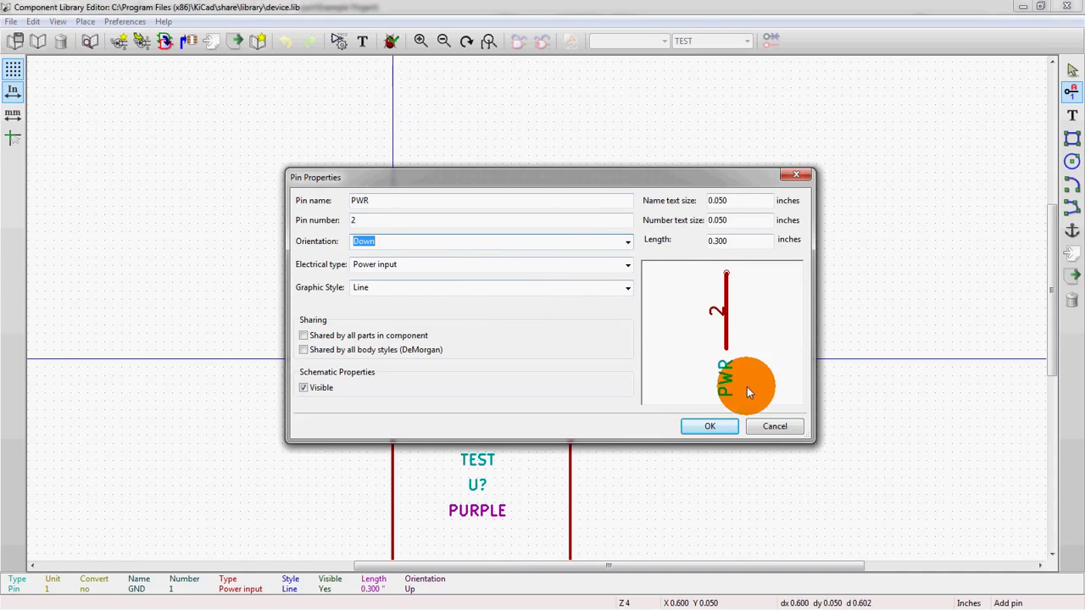
pyautogui.click(707, 426)
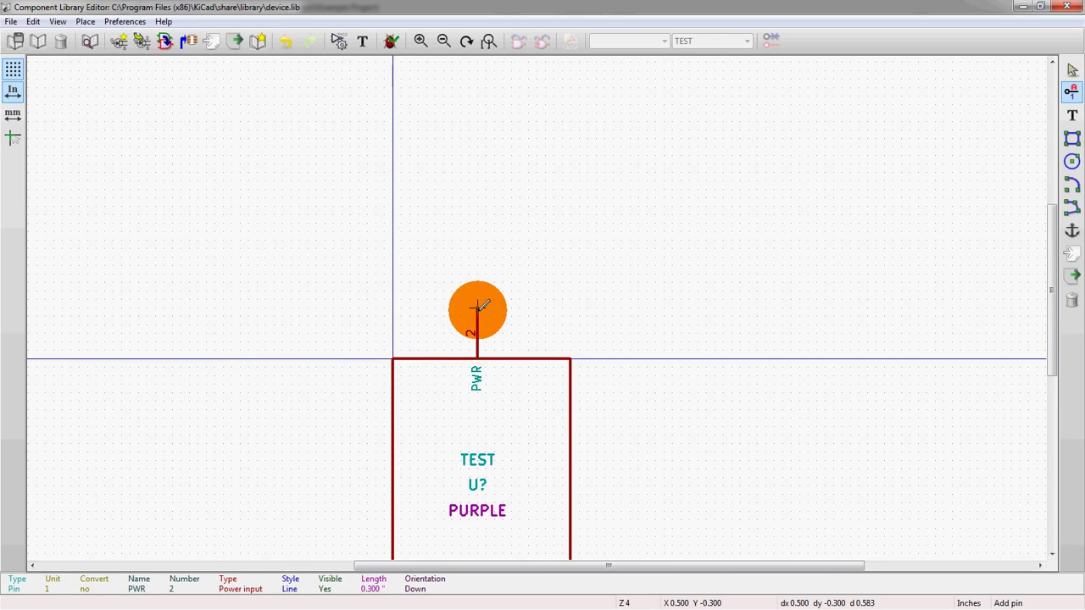
pyautogui.click(477, 309)
pyautogui.scroll(-1, 548, 395)
pyautogui.scroll(-1, 538, 306)
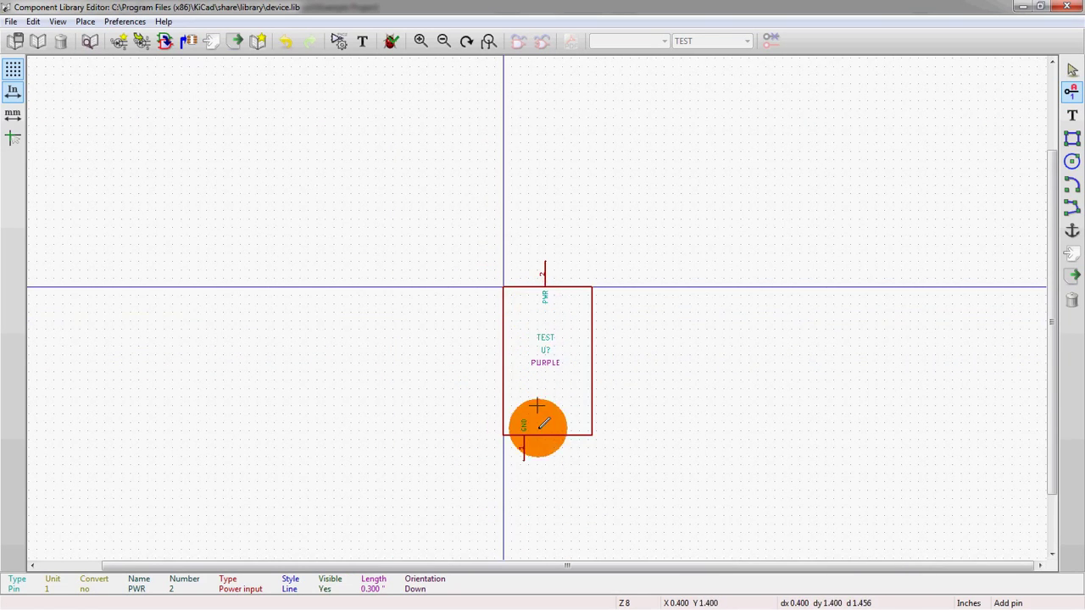
pyautogui.scroll(1, 537, 408)
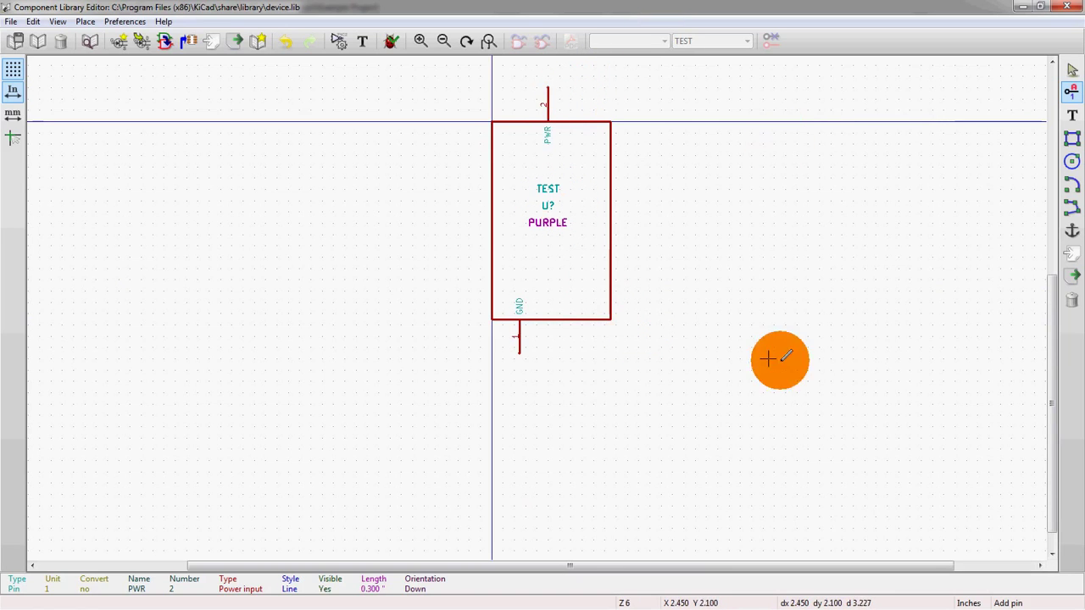
# Draw a closed right triangle about 0.25 by 0.40 inches with the polyline tool, inside the body below the PURPLE text
pyautogui.click(1072, 208)
pyautogui.scroll(1, 583, 222)
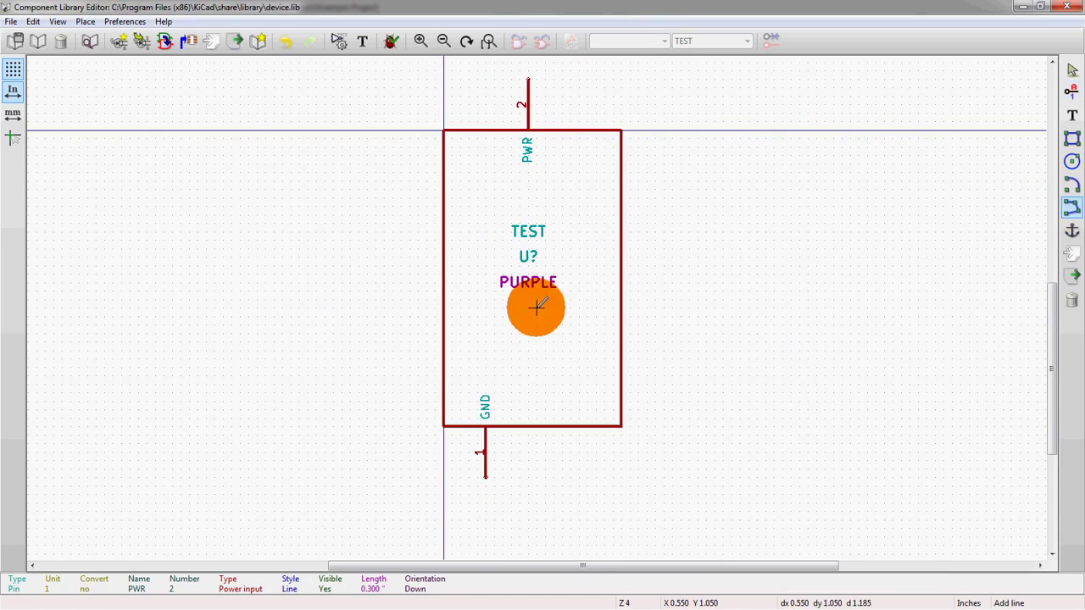
pyautogui.click(537, 323)
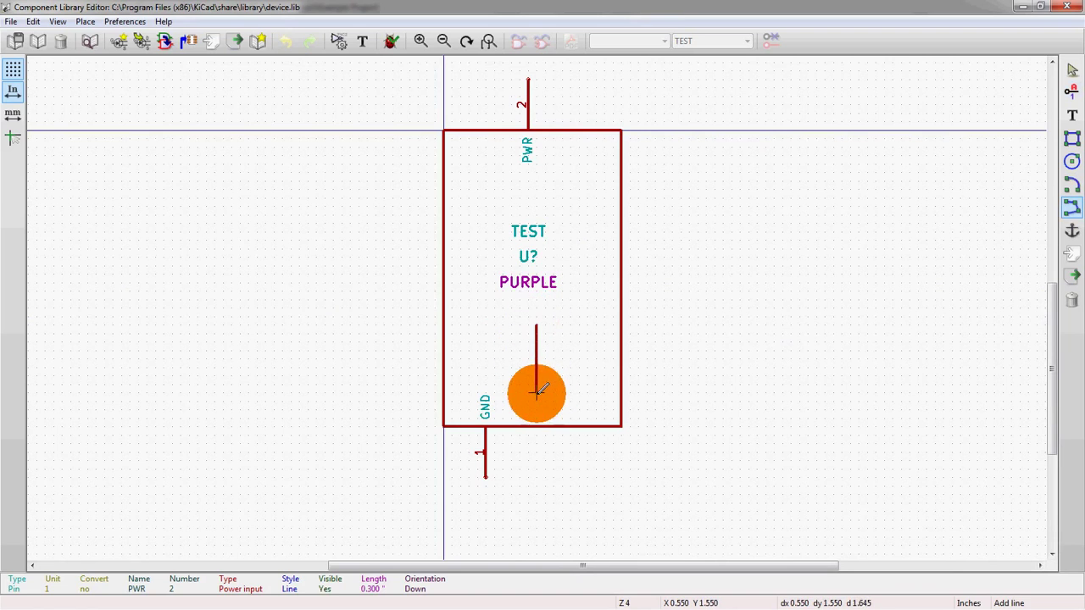
pyautogui.click(536, 391)
pyautogui.click(579, 392)
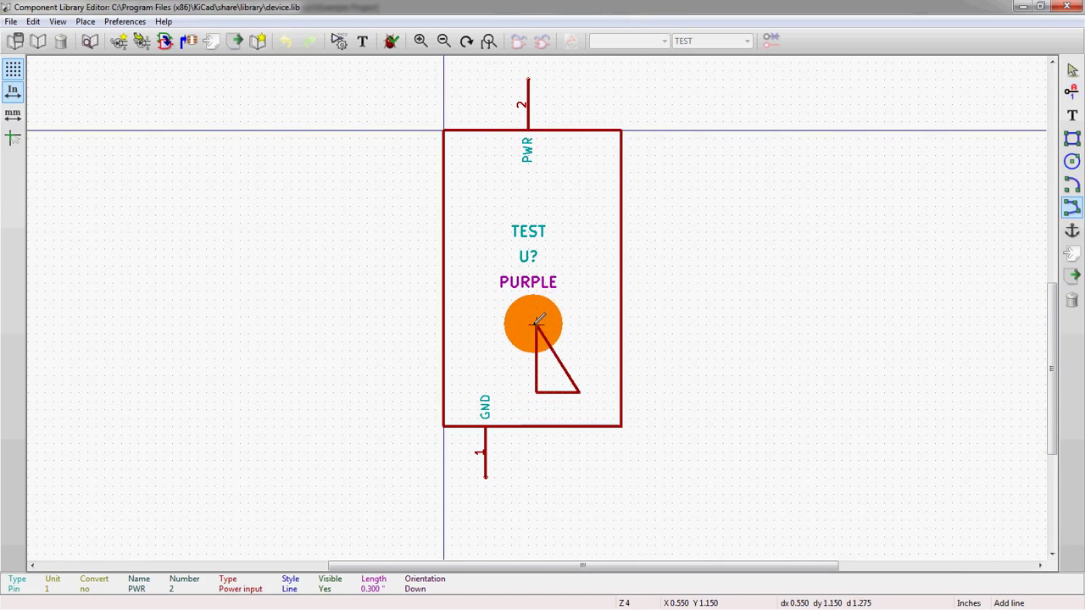
pyautogui.press('Escape')
pyautogui.scroll(-1, 529, 327)
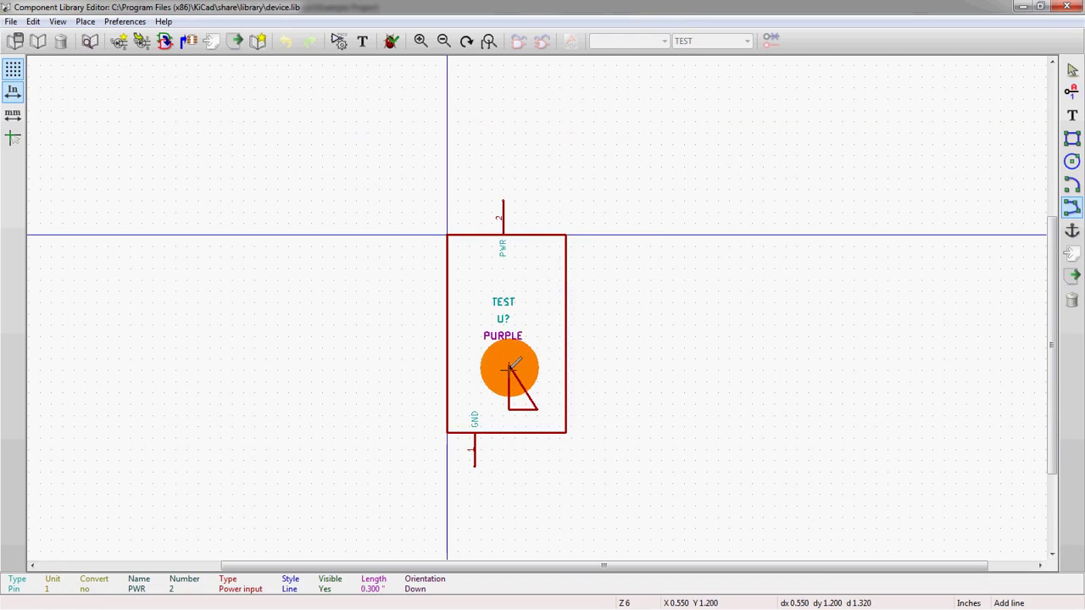
pyautogui.rightClick(510, 368)
pyautogui.click(520, 127)
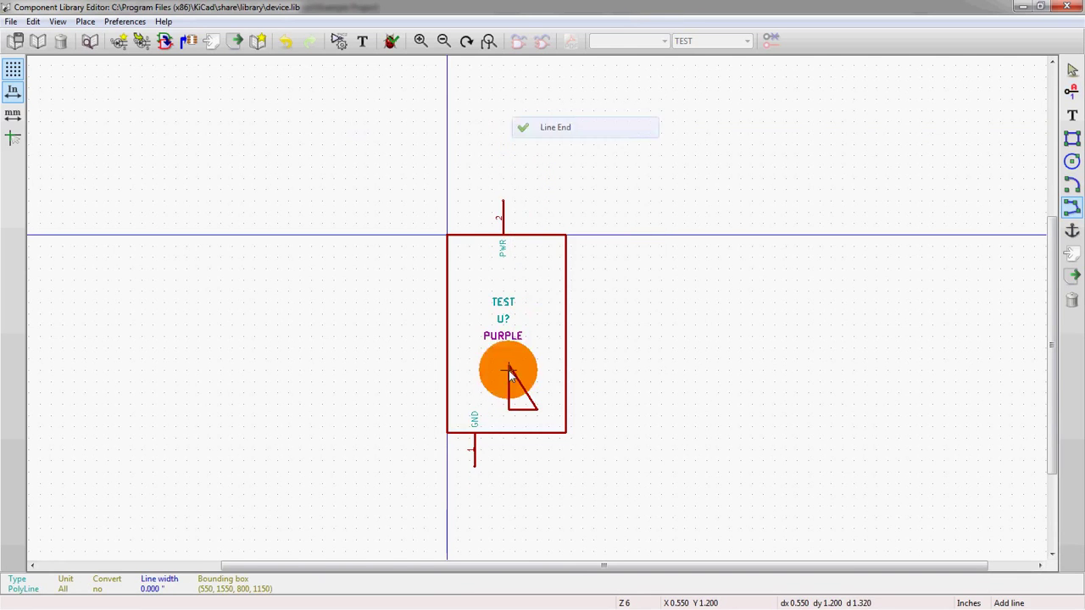
pyautogui.scroll(-1, 480, 430)
pyautogui.scroll(2, 534, 293)
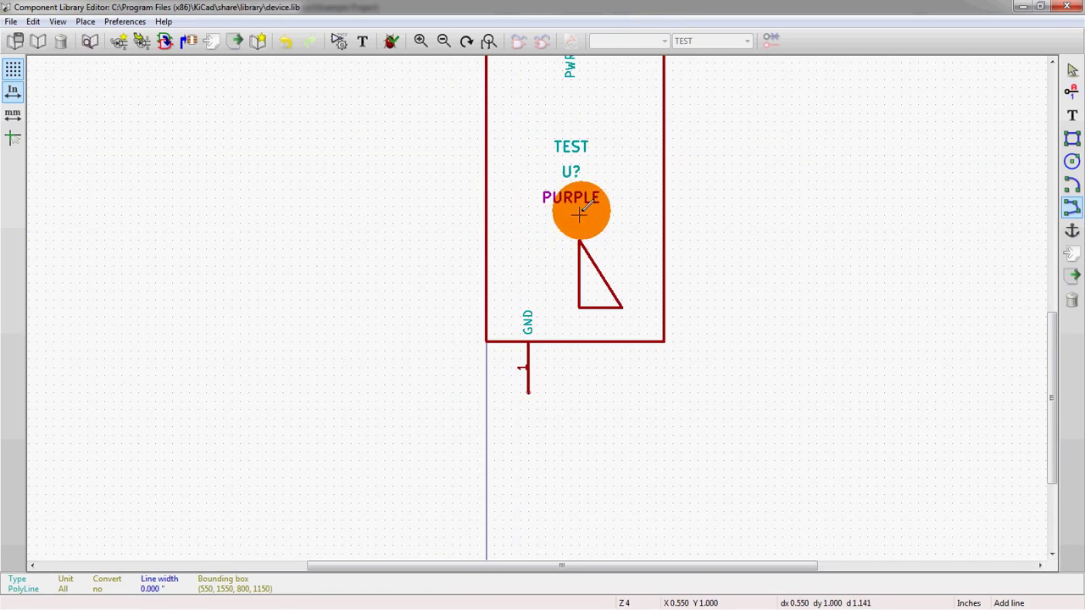
# Draw a small circle inside the body between the PURPLE text and the right edge, above the triangle
pyautogui.click(1070, 161)
pyautogui.click(621, 205)
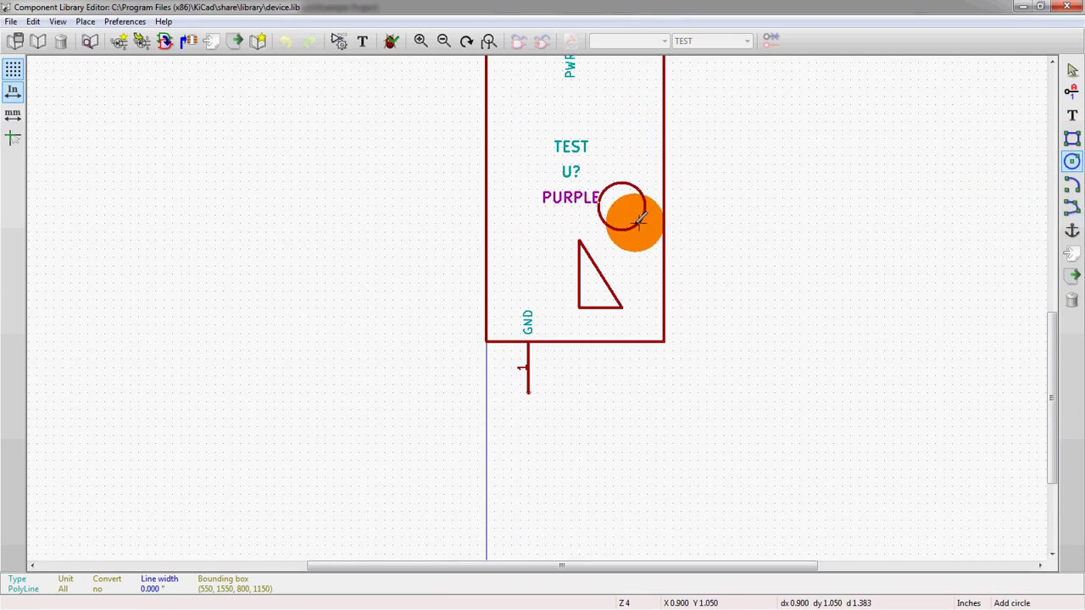
pyautogui.click(638, 219)
pyautogui.scroll(-1, 588, 247)
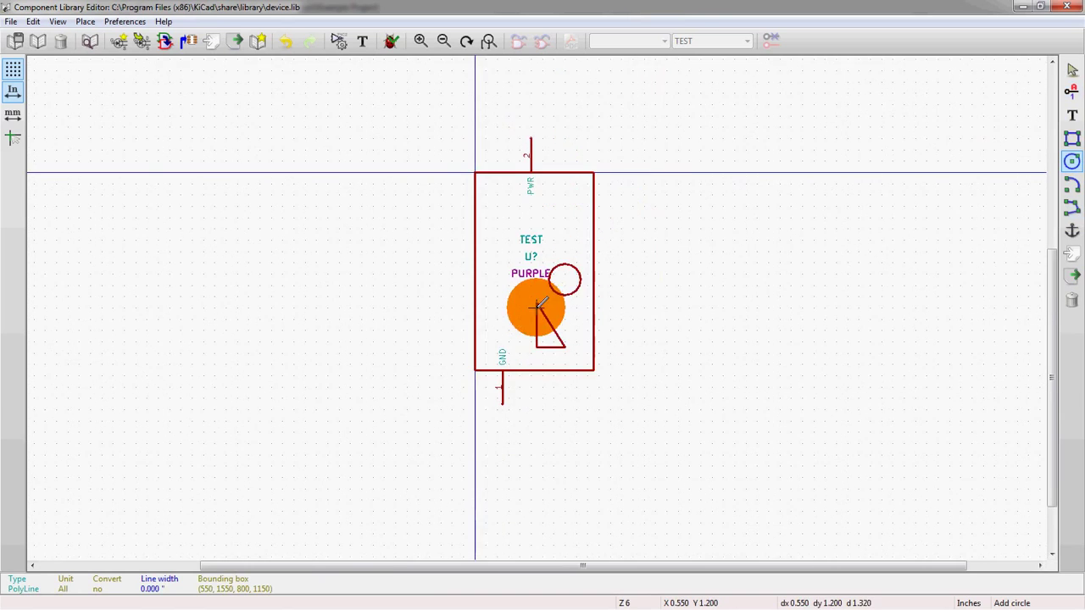
# Set the drawing grid to 1.0 mils (0.0254 mm)
pyautogui.scroll(2, 537, 306)
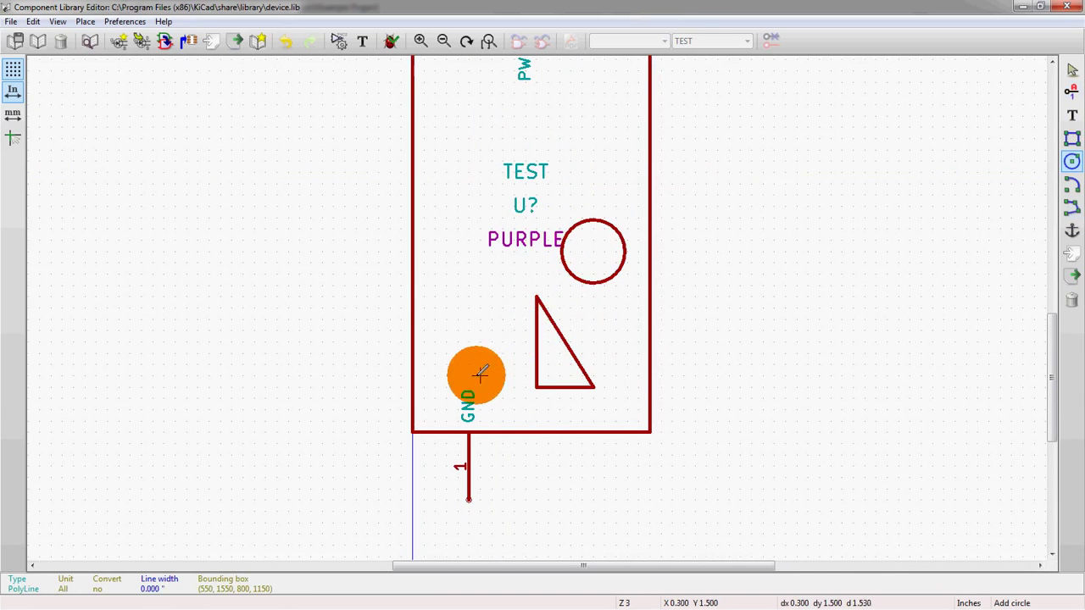
pyautogui.scroll(1, 670, 336)
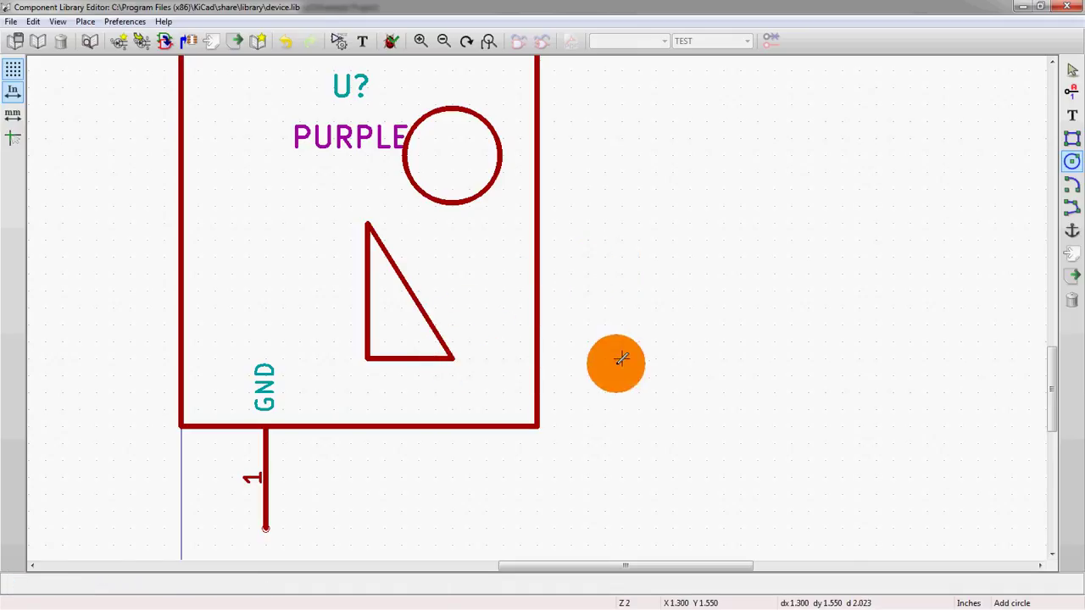
pyautogui.rightClick(659, 394)
pyautogui.moveTo(697, 564)
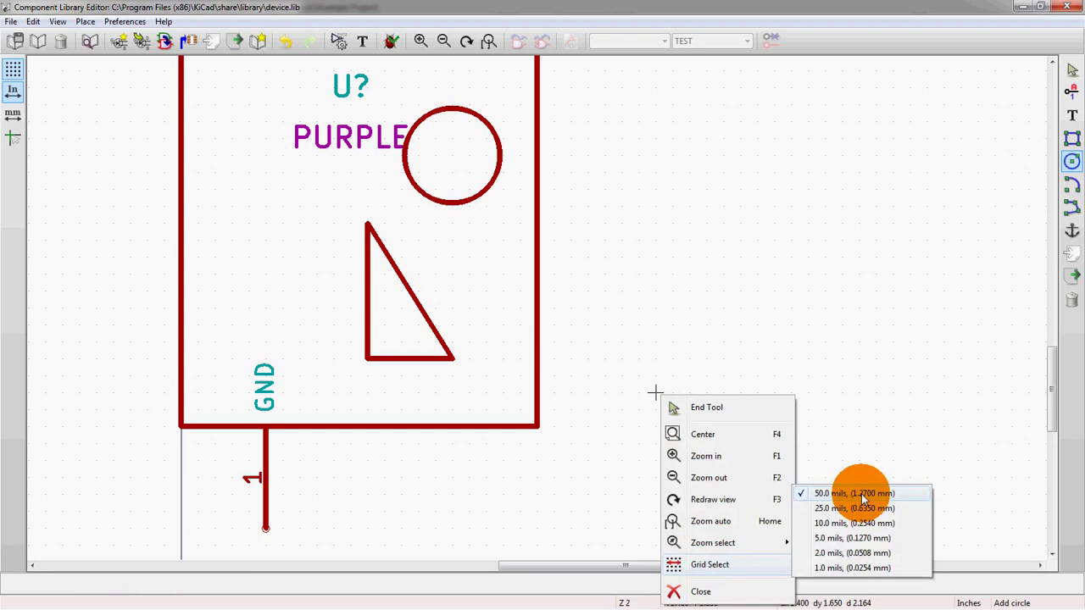
pyautogui.click(888, 568)
# Draw a small irregular closed polyline about 0.06 by 0.14 inches inside the triangle, along its vertical side
pyautogui.scroll(2, 388, 225)
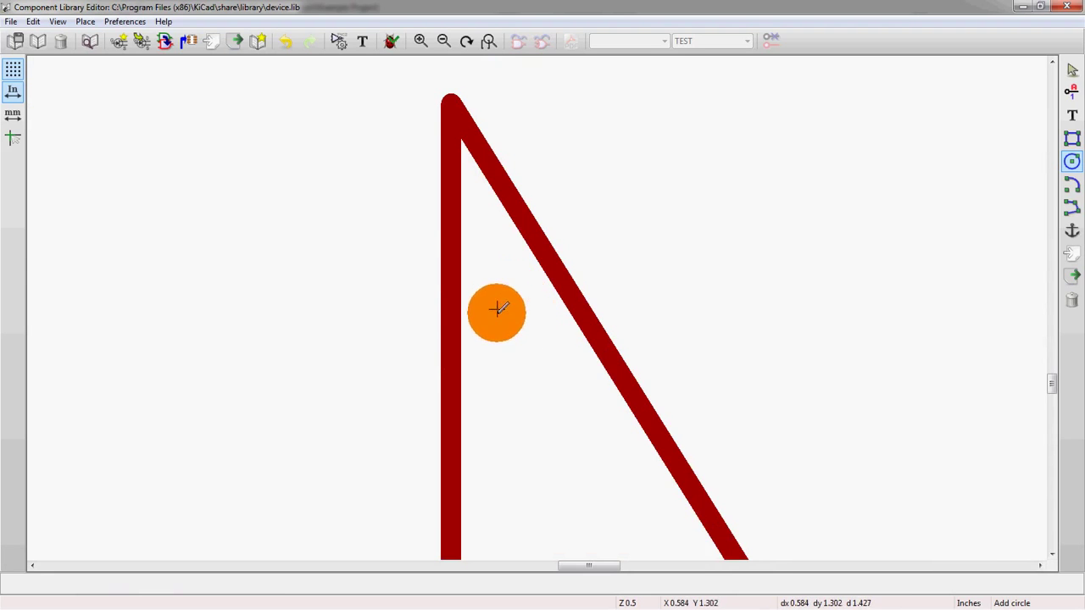
pyautogui.click(497, 310)
pyautogui.press('Escape')
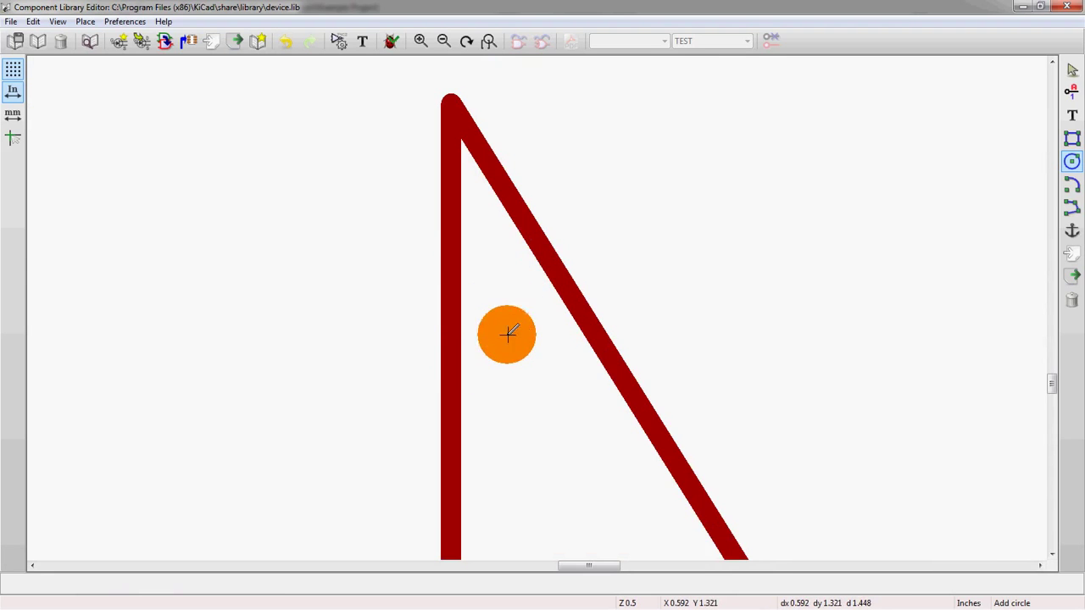
pyautogui.click(1072, 207)
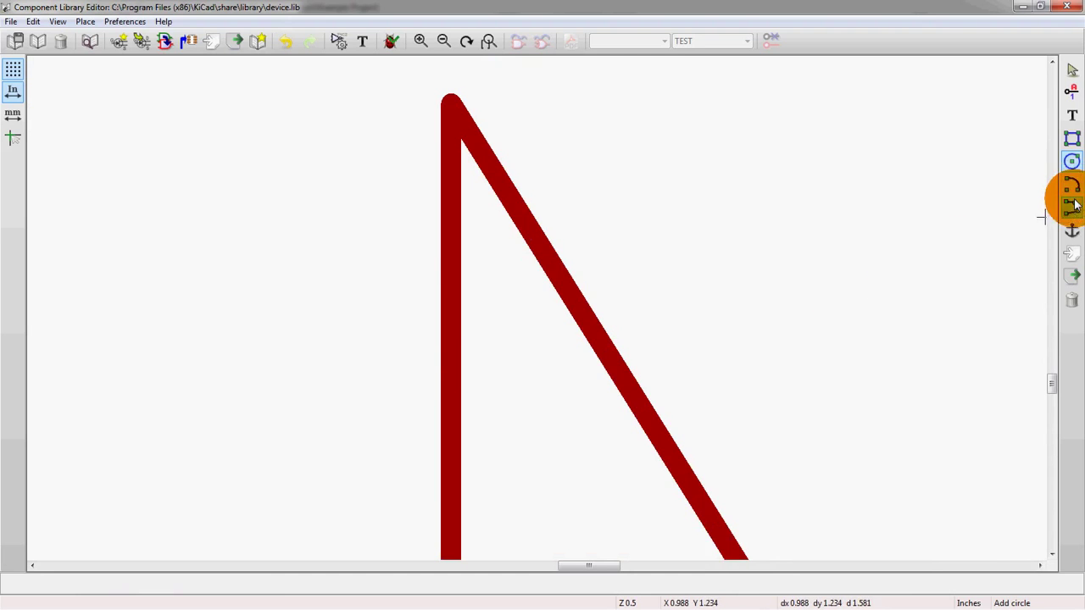
pyautogui.click(469, 356)
pyautogui.click(484, 449)
pyautogui.click(526, 431)
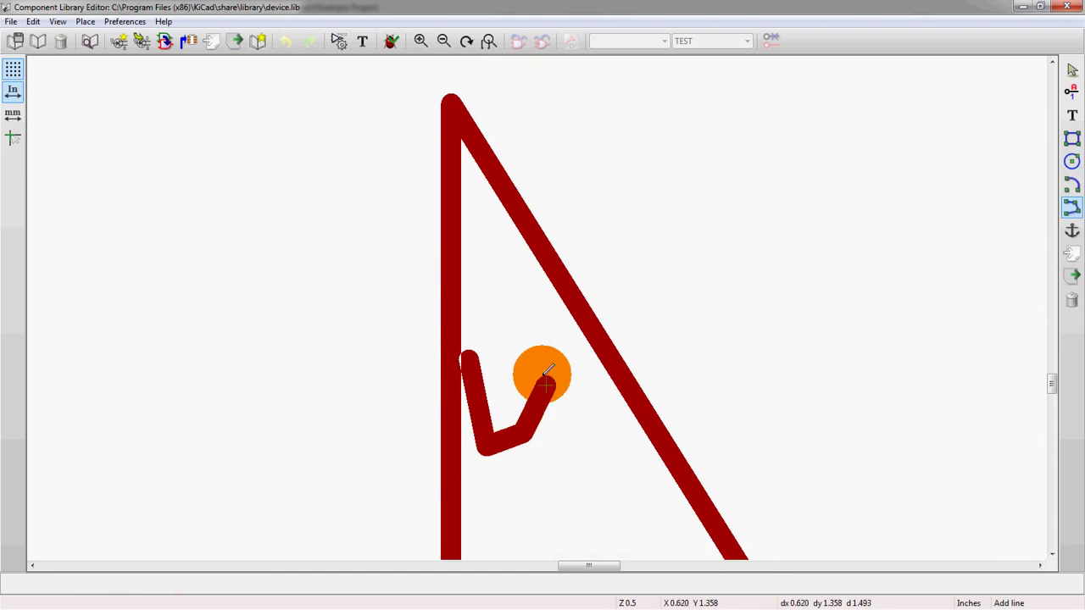
pyautogui.press('Escape')
pyautogui.click(526, 316)
pyautogui.click(521, 254)
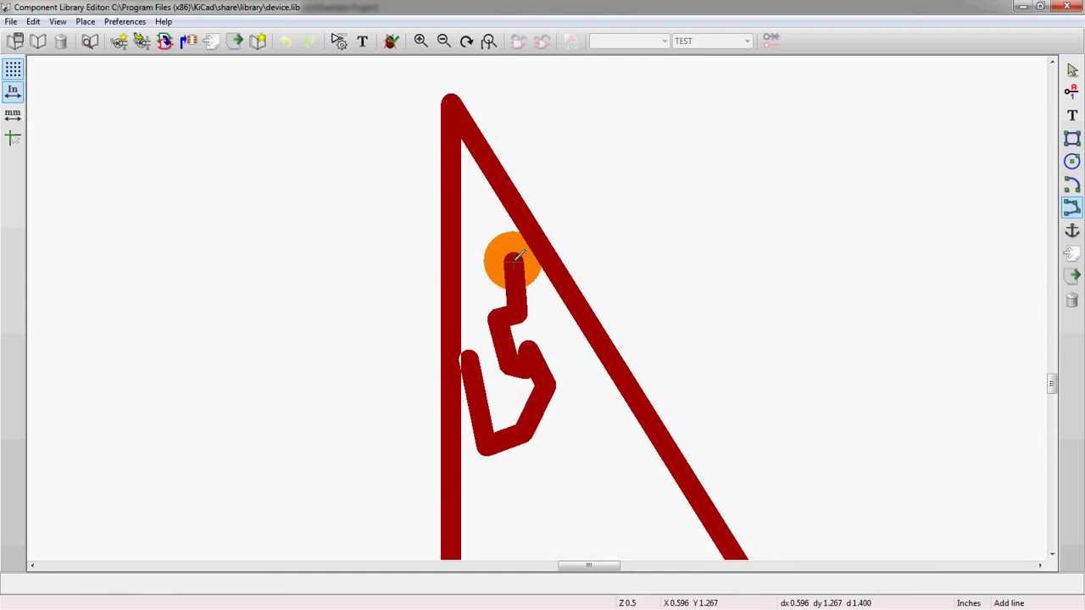
pyautogui.click(475, 254)
pyautogui.click(463, 339)
pyautogui.doubleClick(477, 362)
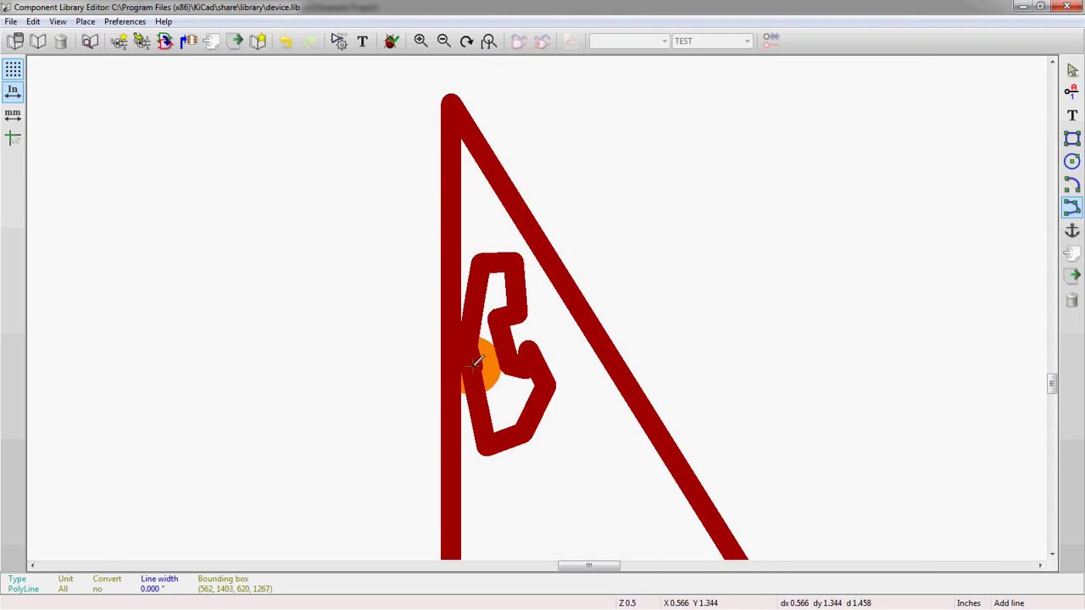
# Examine the line width and fill style options of the small irregular polyline inside the triangle
pyautogui.scroll(-1, 509, 303)
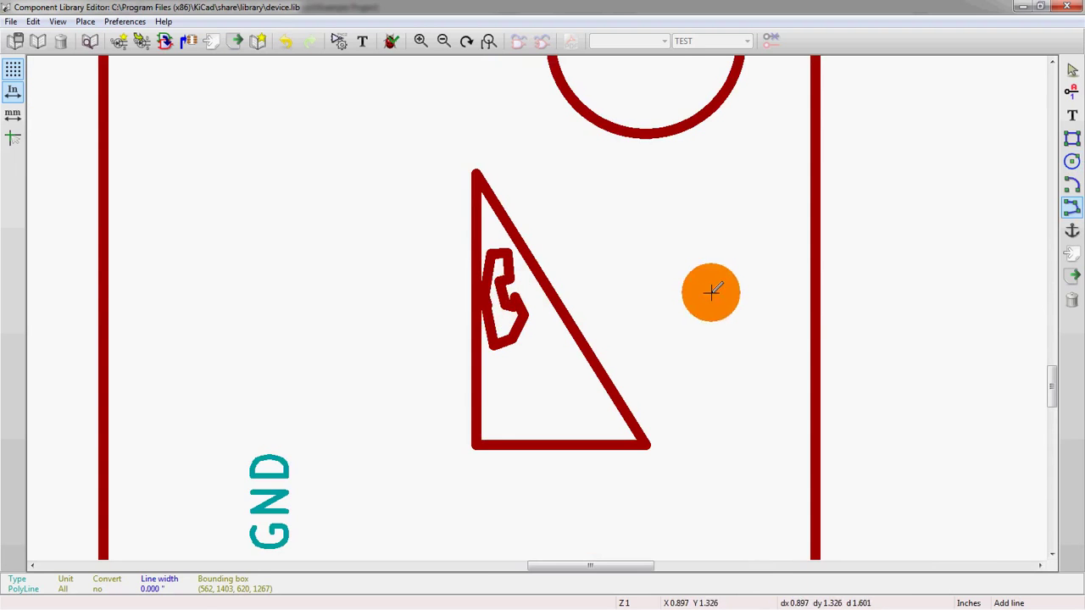
pyautogui.press('Escape')
pyautogui.rightClick(521, 320)
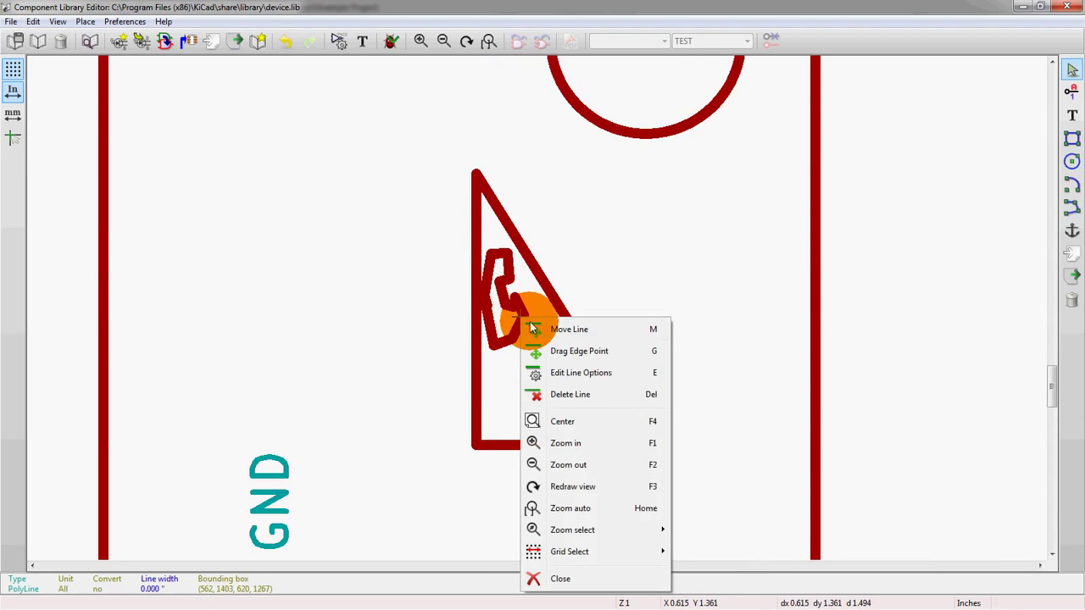
pyautogui.click(554, 373)
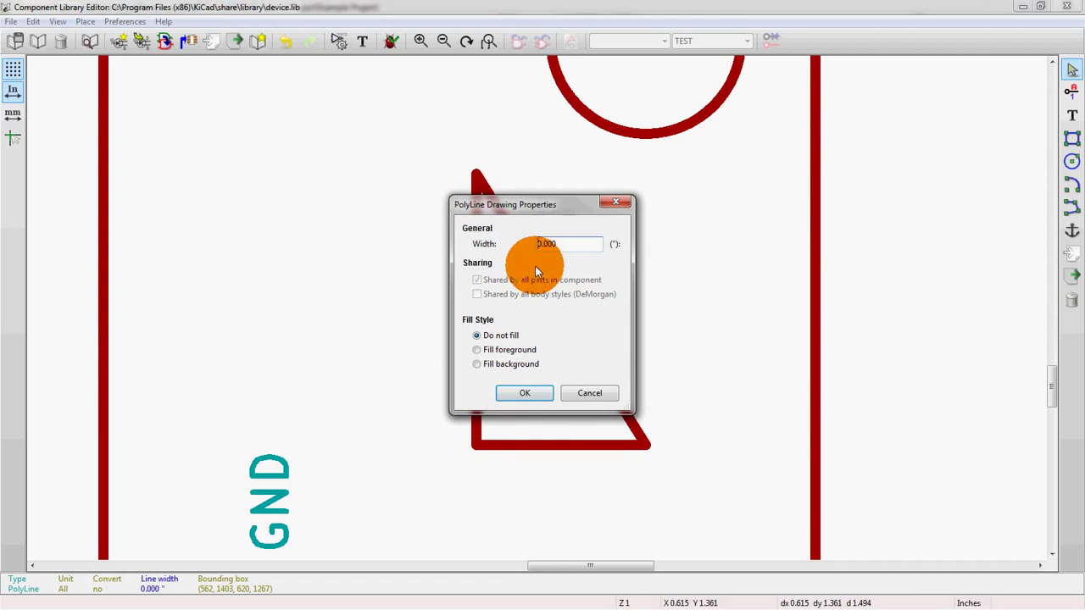
pyautogui.click(593, 393)
pyautogui.scroll(1, 520, 317)
pyautogui.scroll(-3, 537, 309)
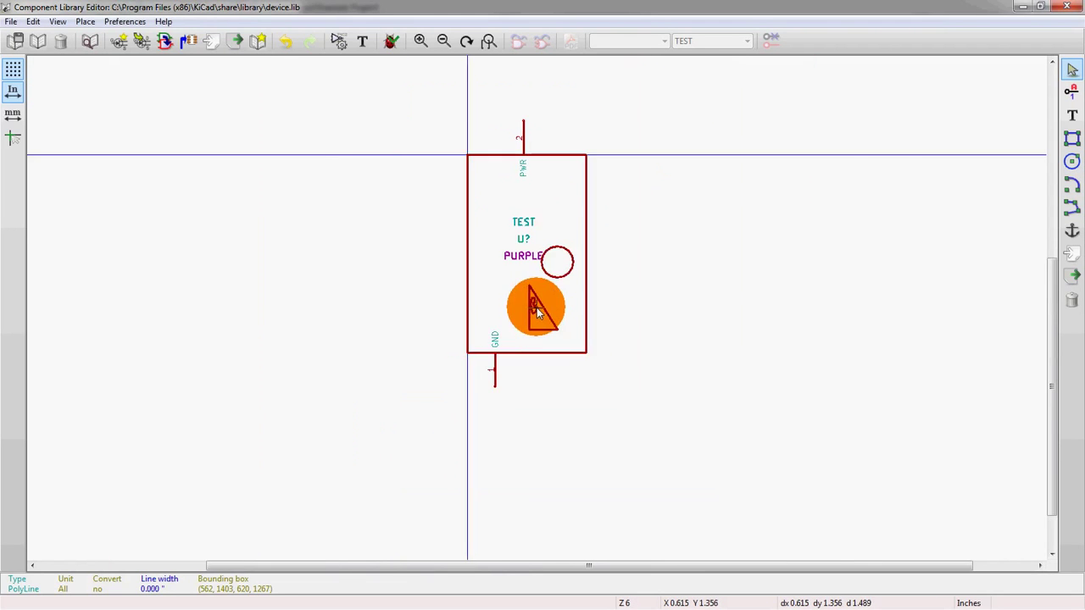
pyautogui.scroll(2, 536, 308)
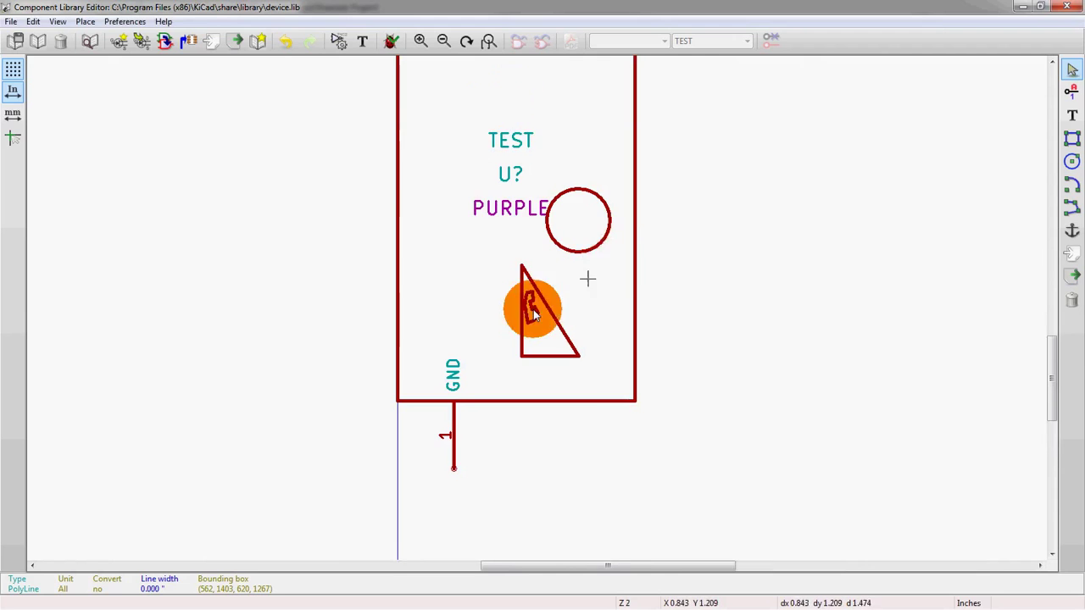
pyautogui.scroll(-2, 536, 308)
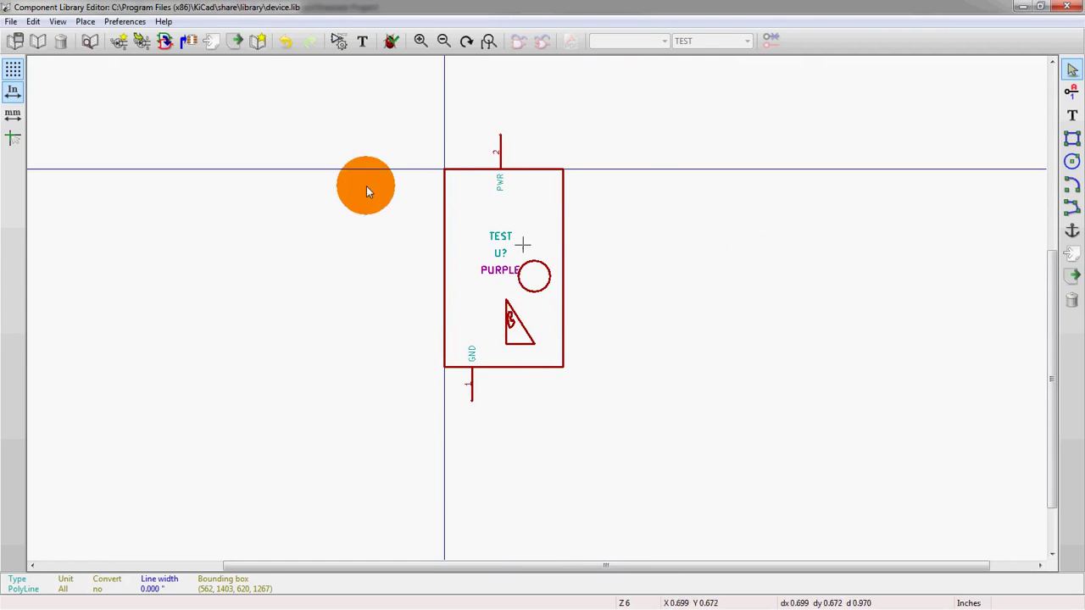
# Save the device library to disk, including the last component changes, and dismiss any error
pyautogui.click(14, 41)
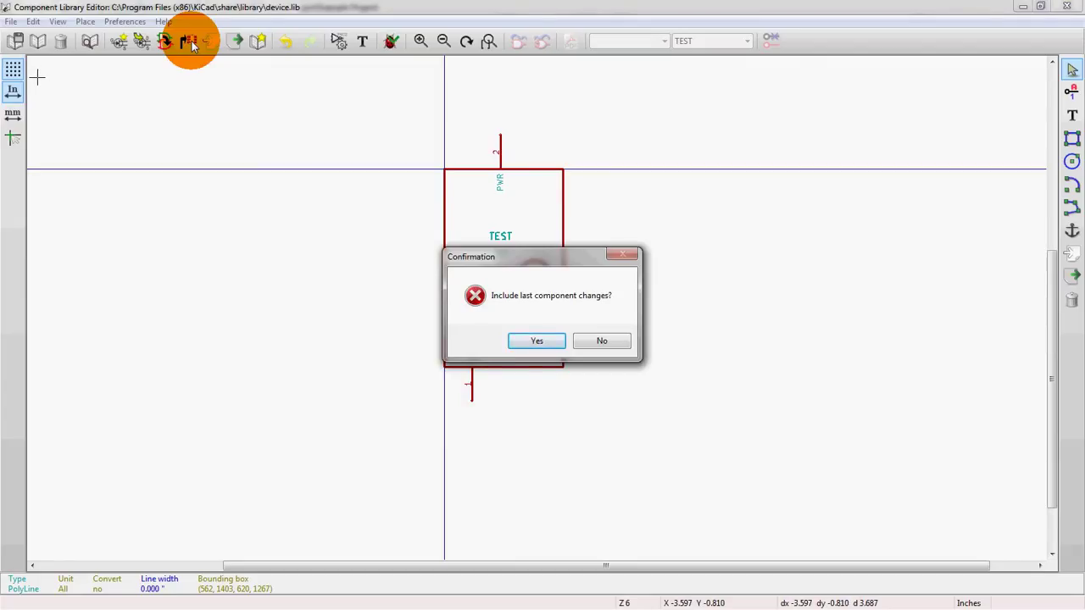
pyautogui.click(529, 340)
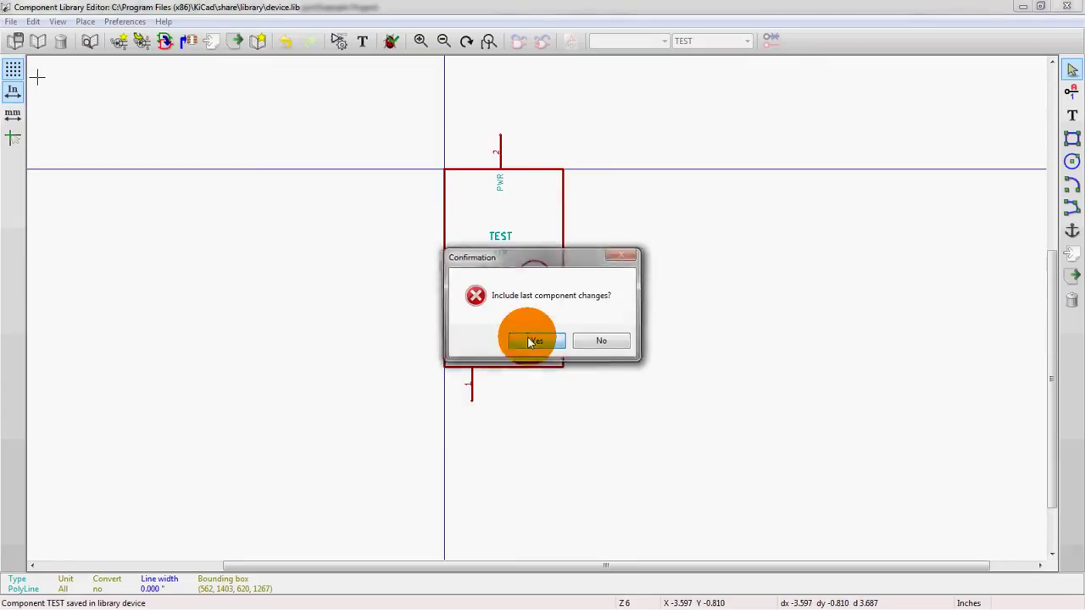
pyautogui.click(527, 341)
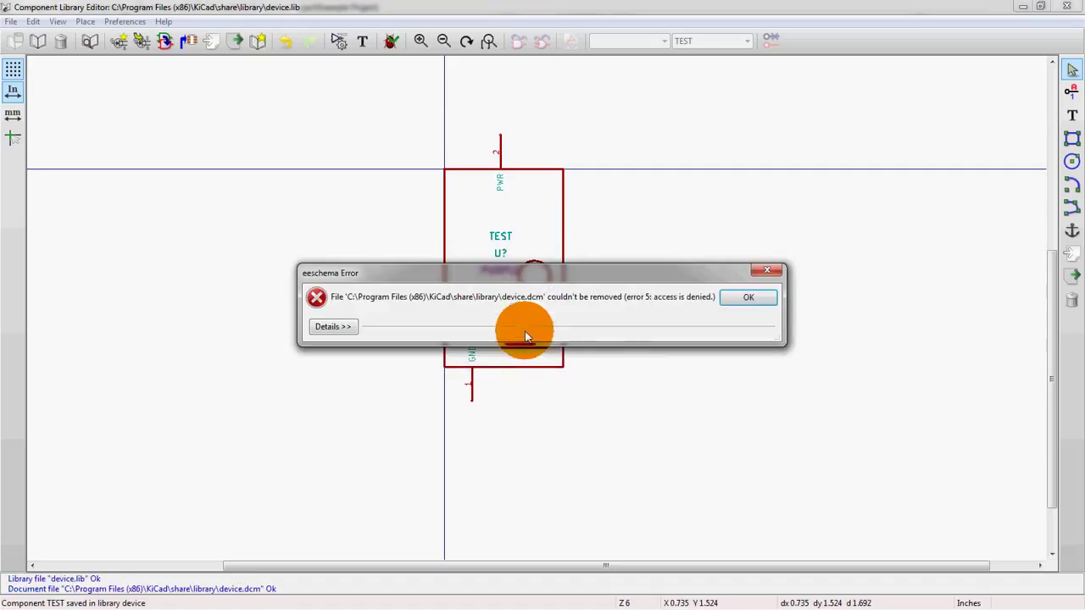
pyautogui.click(733, 298)
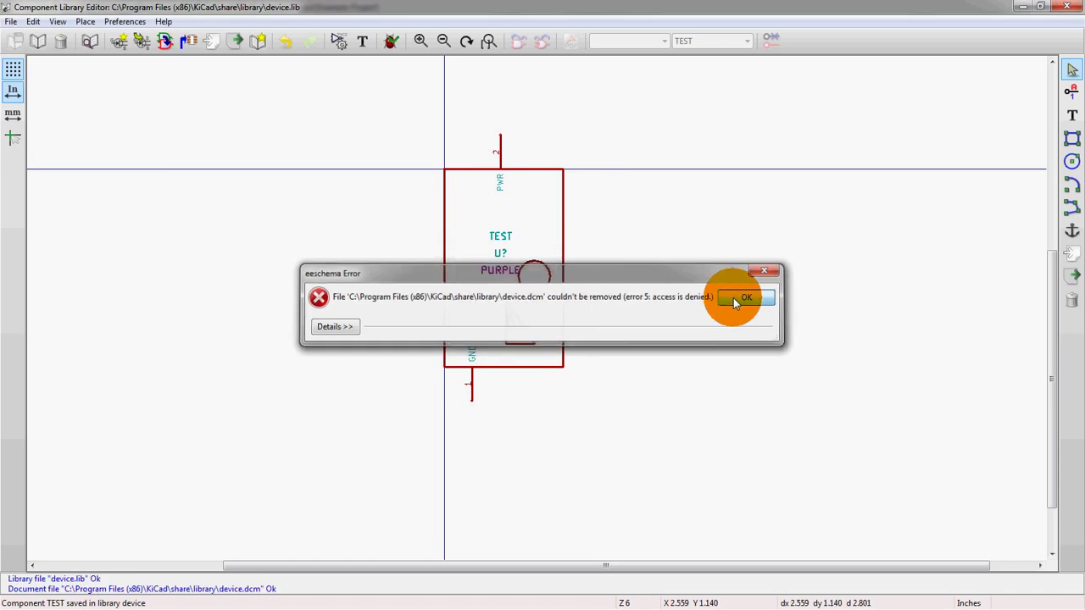
# Select device as the working library
pyautogui.scroll(-1, 477, 310)
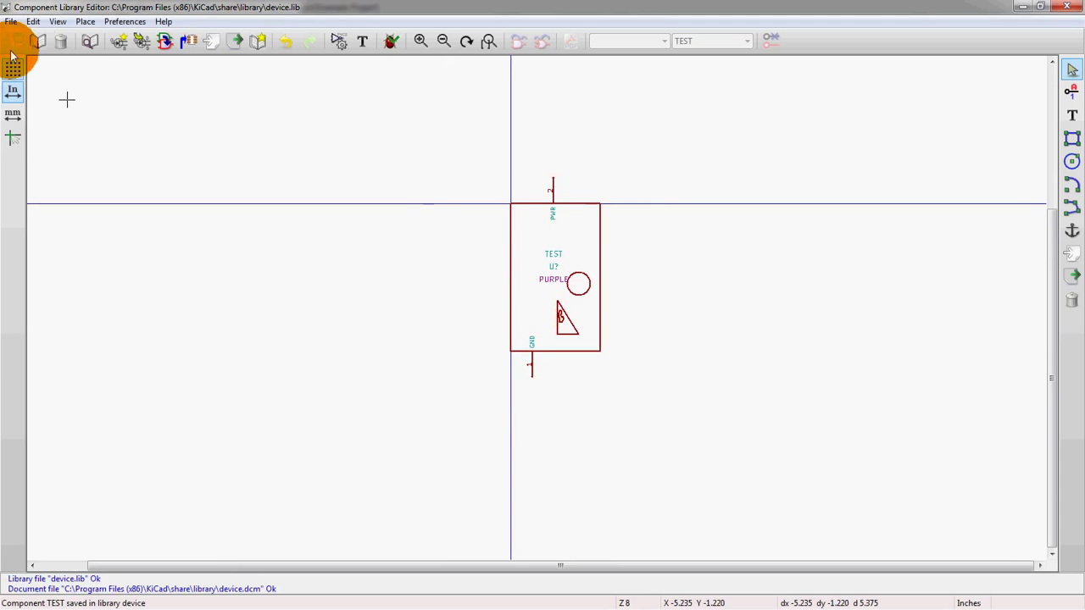
pyautogui.click(36, 41)
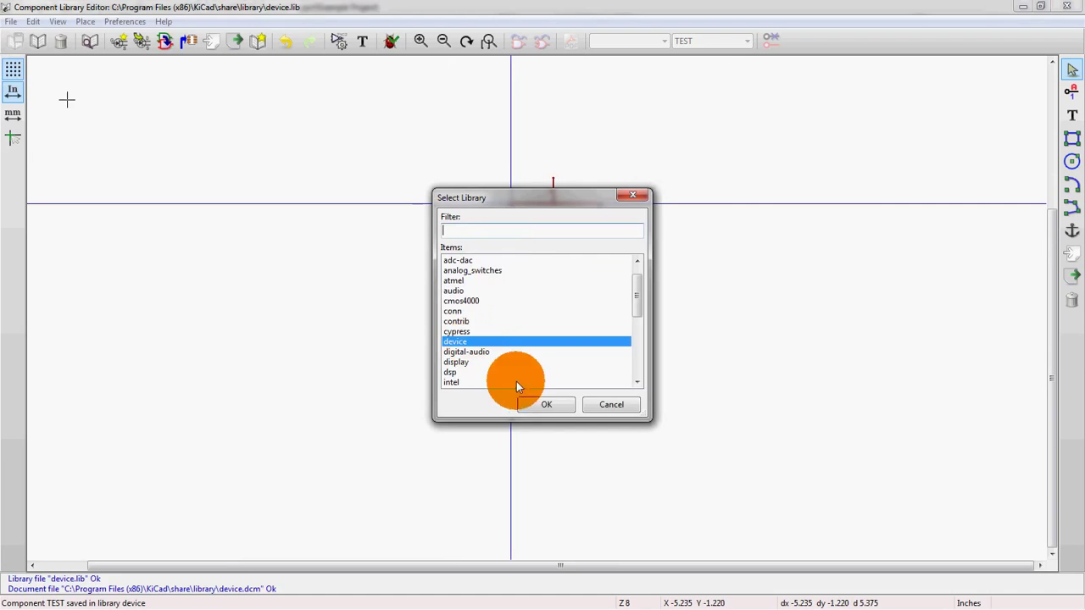
pyautogui.click(543, 405)
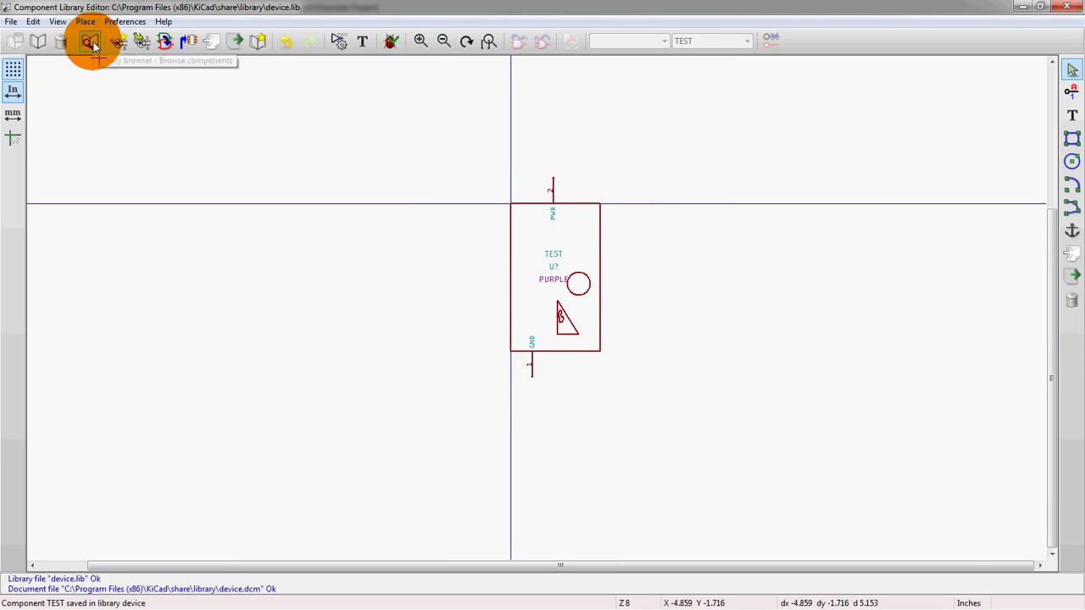
# Load the TEST component for editing from the full component list of the device library
pyautogui.click(148, 44)
pyautogui.click(596, 341)
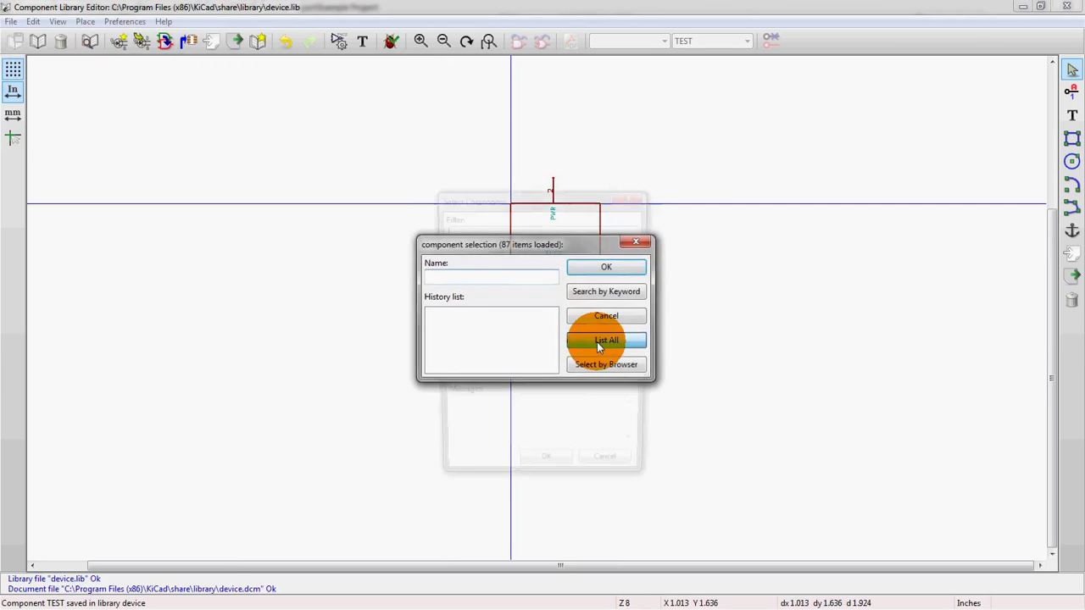
pyautogui.click(562, 331)
pyautogui.press('e')
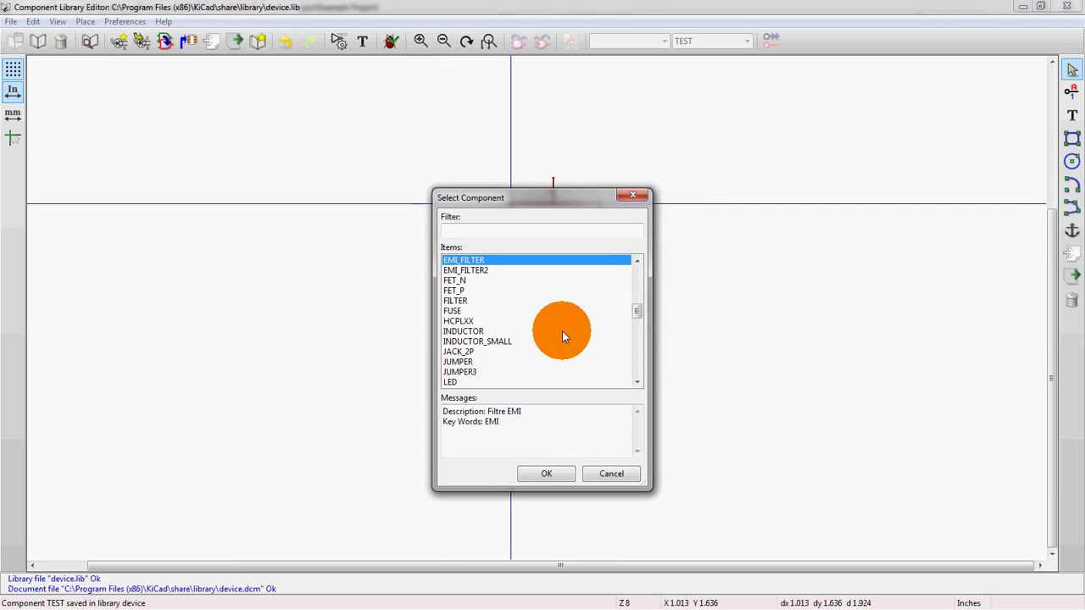
pyautogui.scroll(-20, 556, 337)
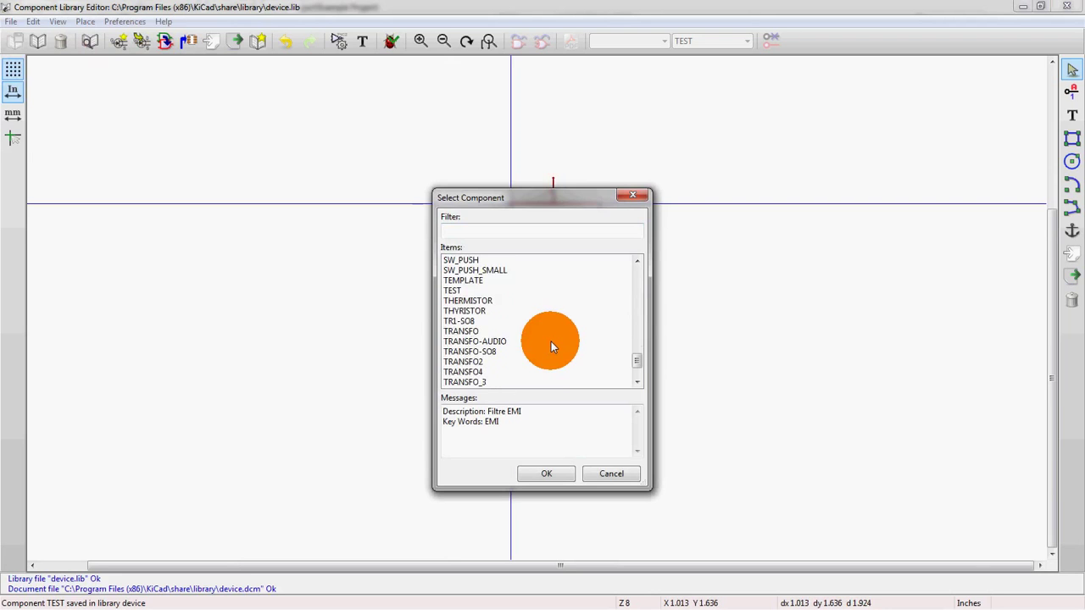
pyautogui.click(508, 290)
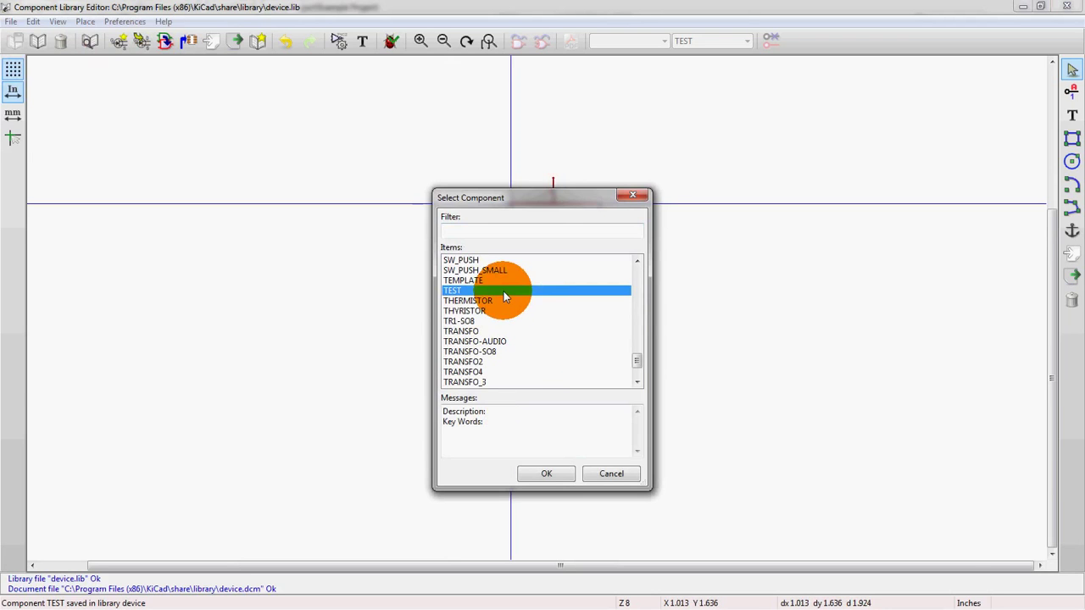
pyautogui.click(543, 474)
pyautogui.scroll(-1, 551, 365)
pyautogui.scroll(1, 527, 297)
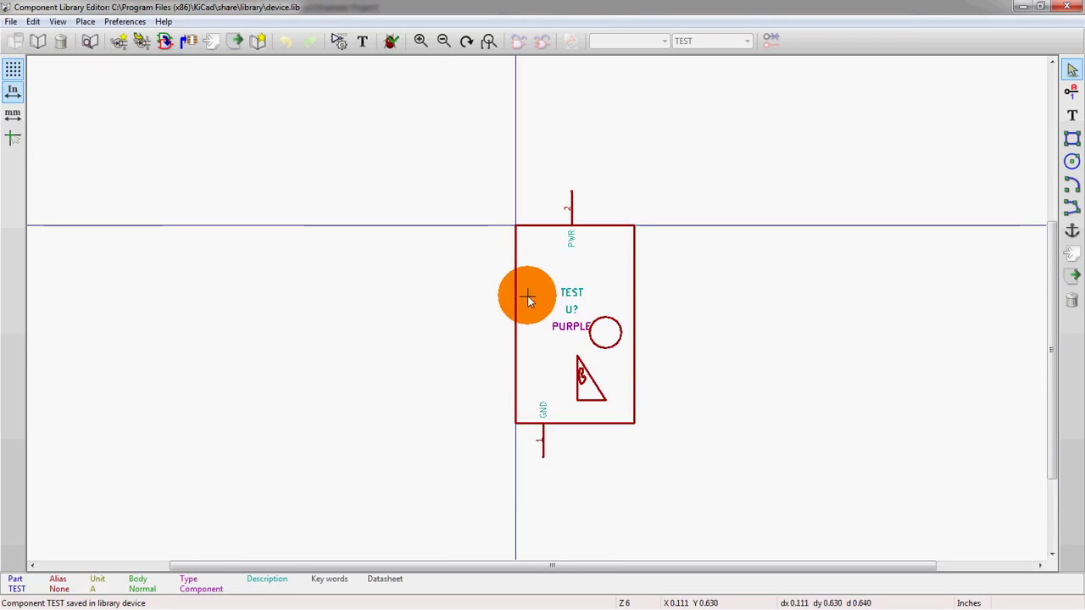
pyautogui.scroll(1, 527, 297)
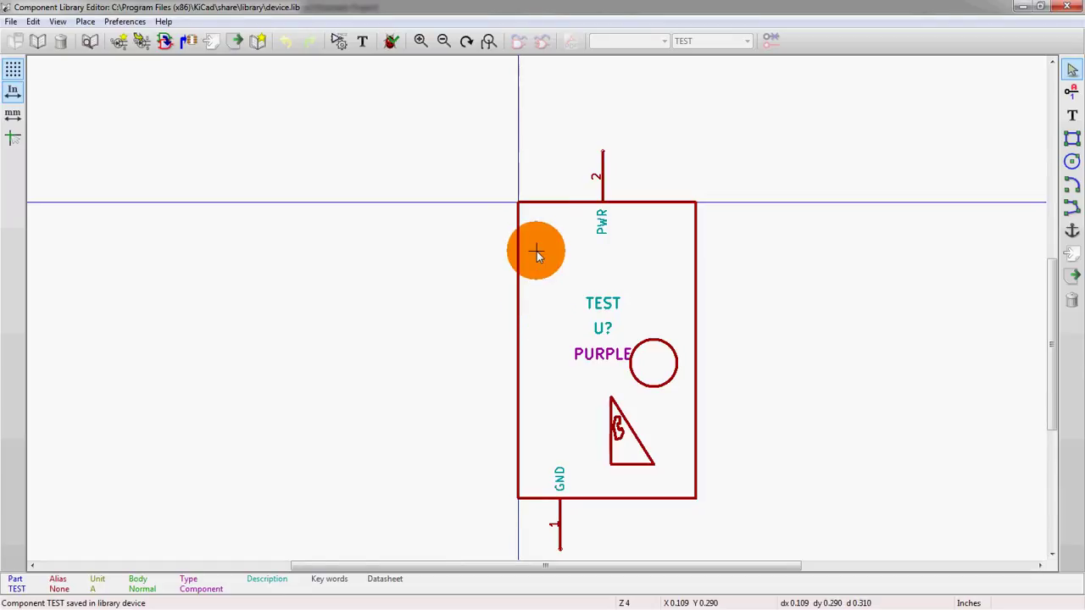